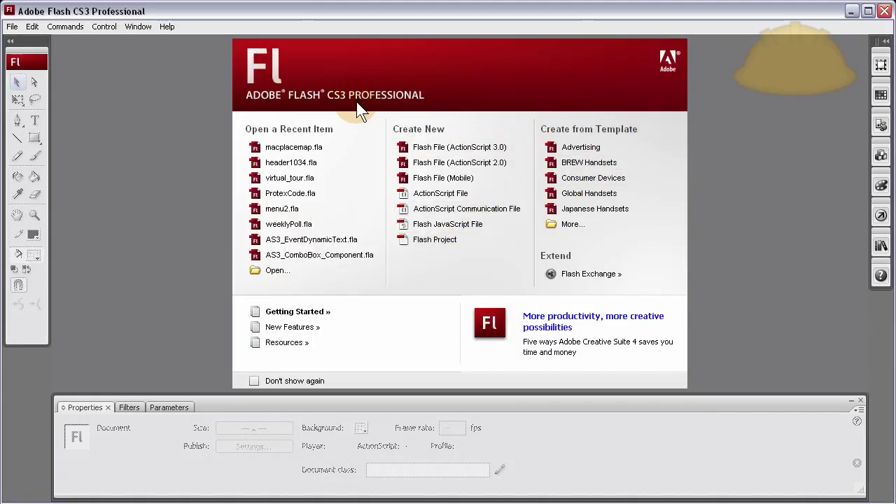
# - Create a new ActionScript 3.0 Flash file and import the squirrel photo onto the stage
pyautogui.click(473, 149)
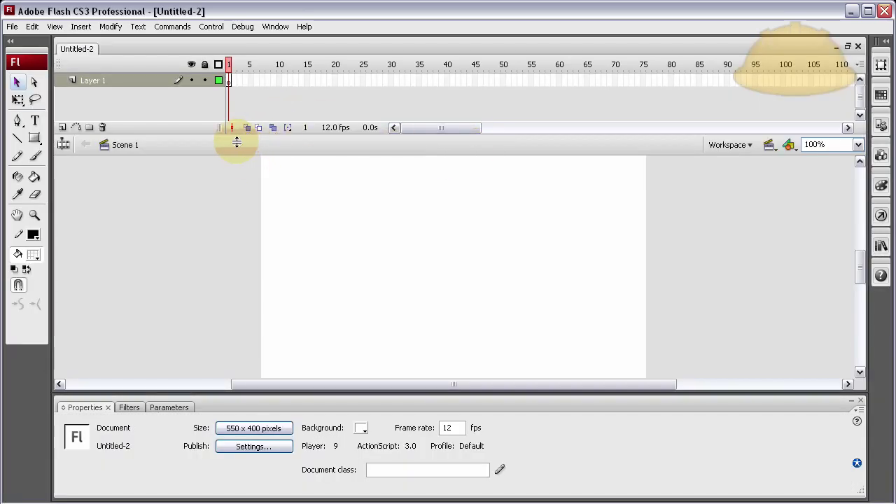
pyautogui.moveTo(237, 142); pyautogui.dragTo(236, 168)
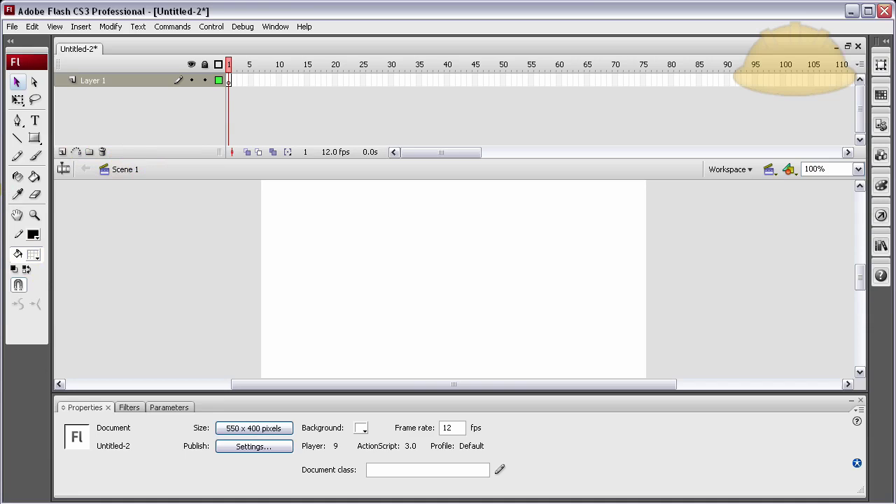
pyautogui.click(352, 240)
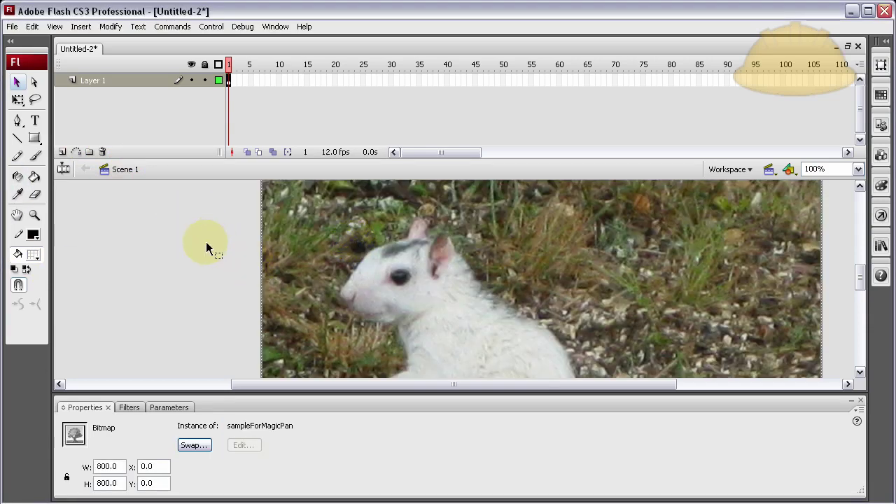
pyautogui.click(206, 245)
pyautogui.scroll(2, 228, 276)
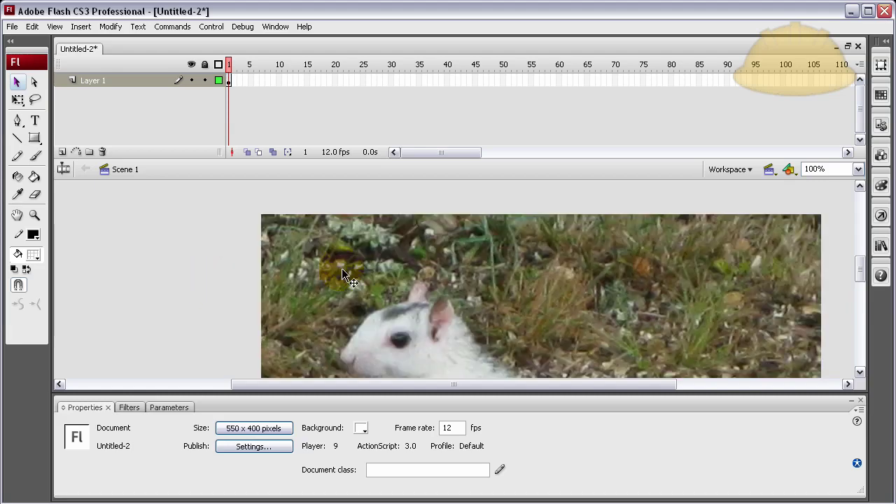
pyautogui.moveTo(355, 263); pyautogui.dragTo(331, 245)
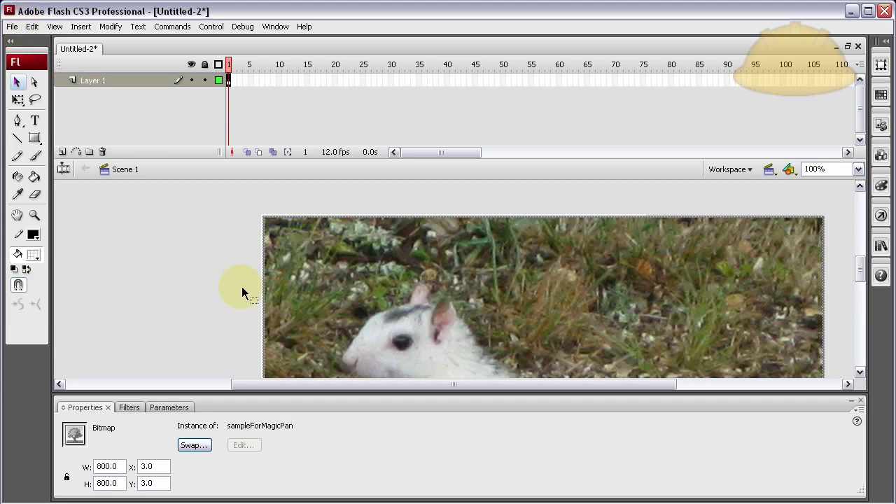
# - Position the squirrel photo at X 0, Y 0 in the Properties panel
pyautogui.click(144, 466)
pyautogui.write('0')
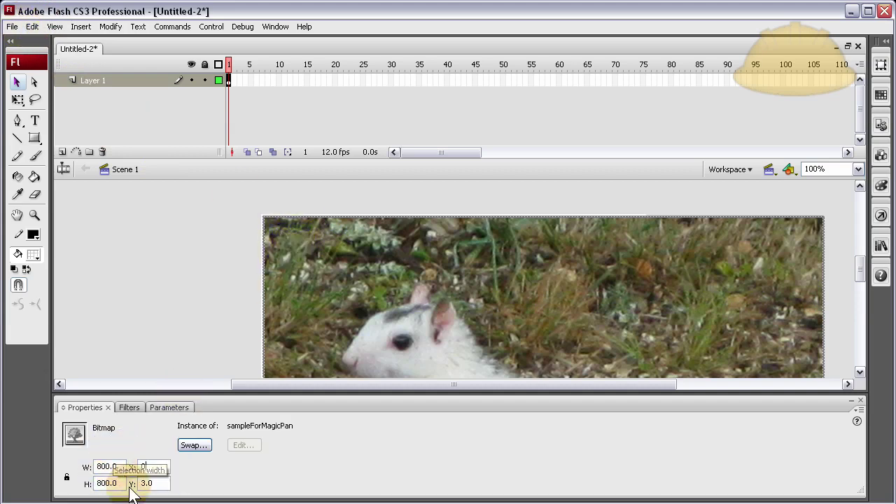
pyautogui.click(147, 483)
pyautogui.write('0')
pyautogui.click(231, 342)
pyautogui.click(308, 301)
pyautogui.rightClick(318, 274)
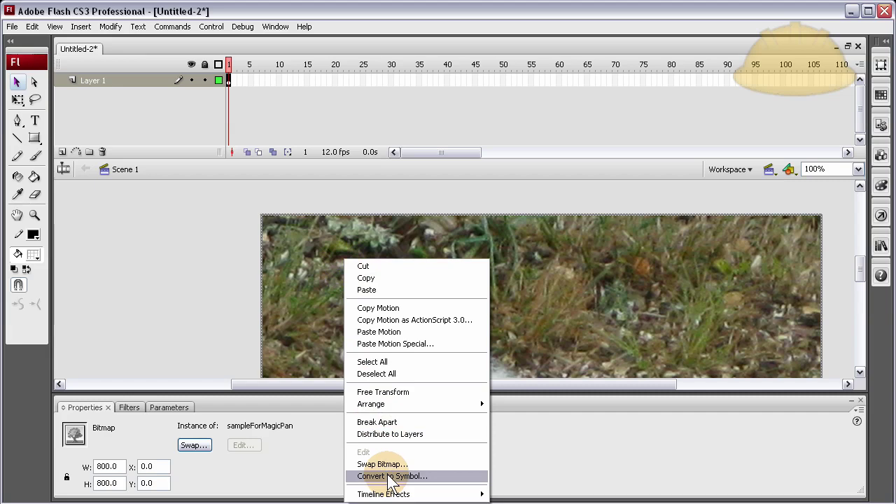
# - Convert the squirrel photo into a movie clip symbol named bigPic
pyautogui.click(390, 481)
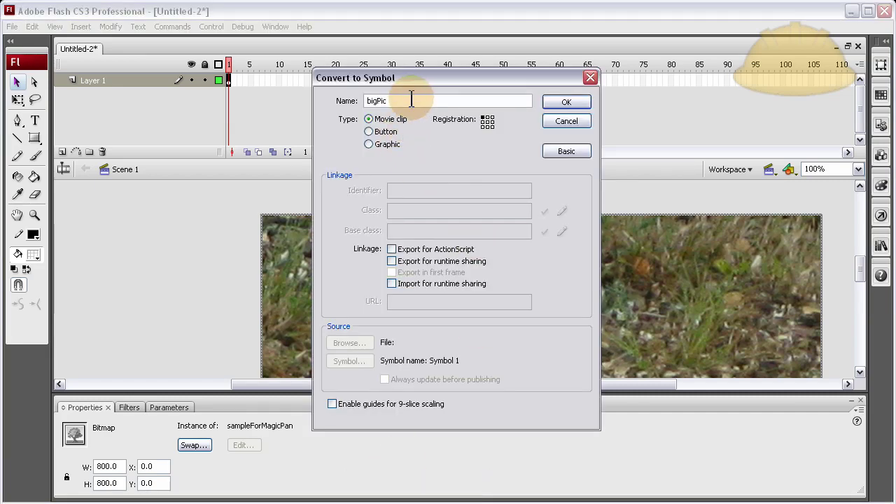
pyautogui.moveTo(420, 101); pyautogui.dragTo(350, 100)
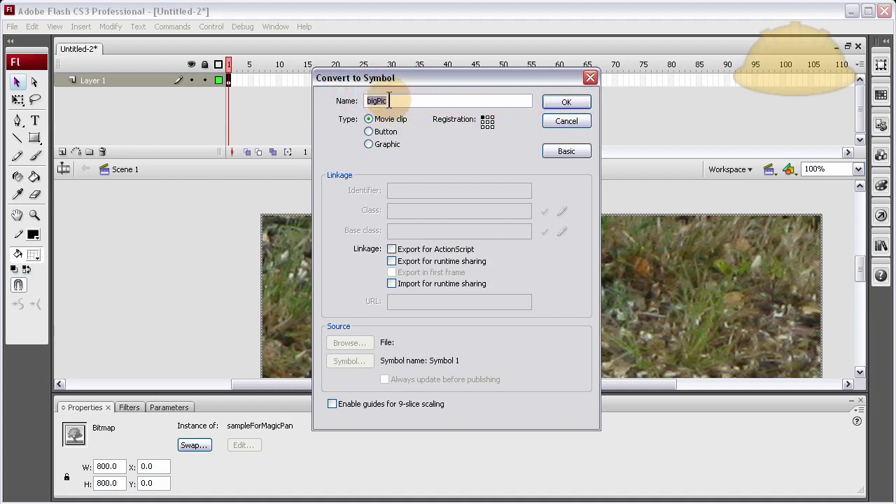
pyautogui.click(567, 102)
# - Give the clip the instance name bigPic
pyautogui.click(127, 442)
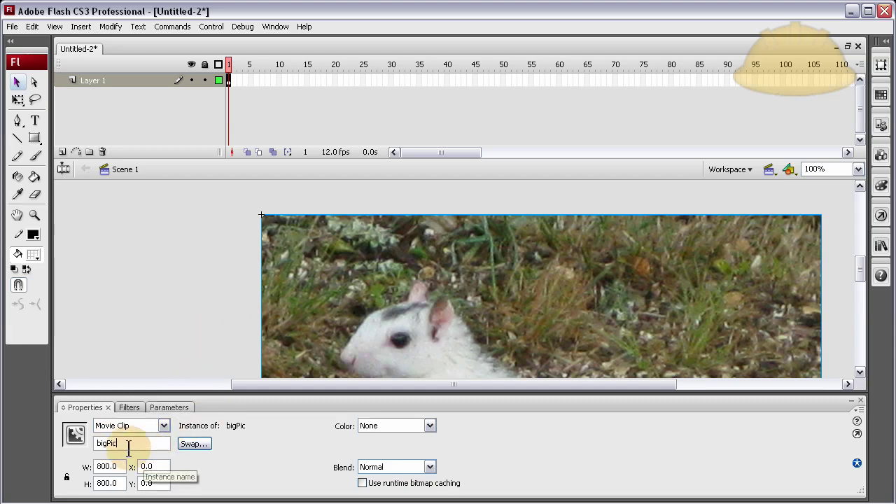
pyautogui.click(208, 300)
pyautogui.click(376, 303)
pyautogui.click(189, 294)
pyautogui.click(323, 288)
pyautogui.click(301, 248)
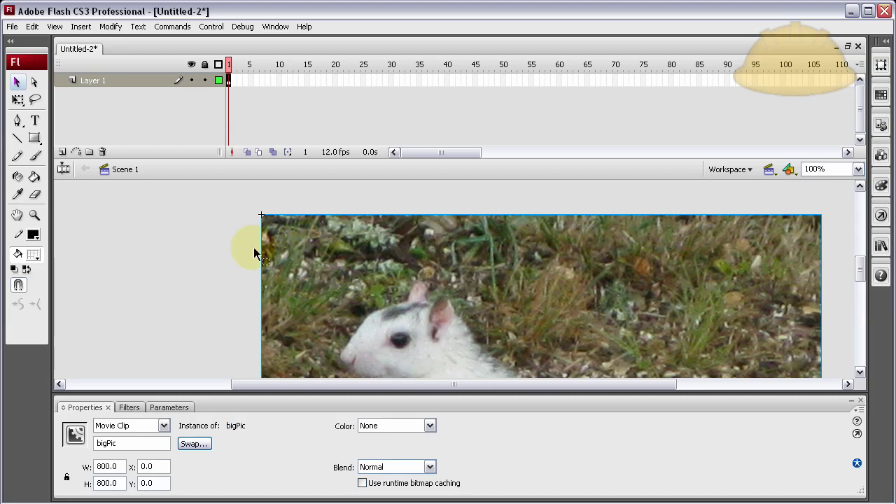
pyautogui.click(208, 274)
pyautogui.click(324, 261)
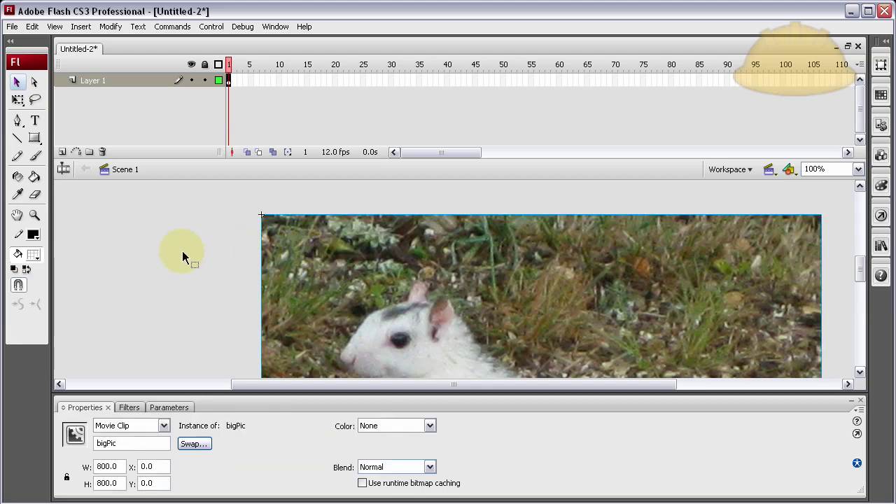
pyautogui.click(175, 250)
# - Convert the bigPic instance into a new movie clip symbol named wholeMagicWindow
pyautogui.rightClick(293, 261)
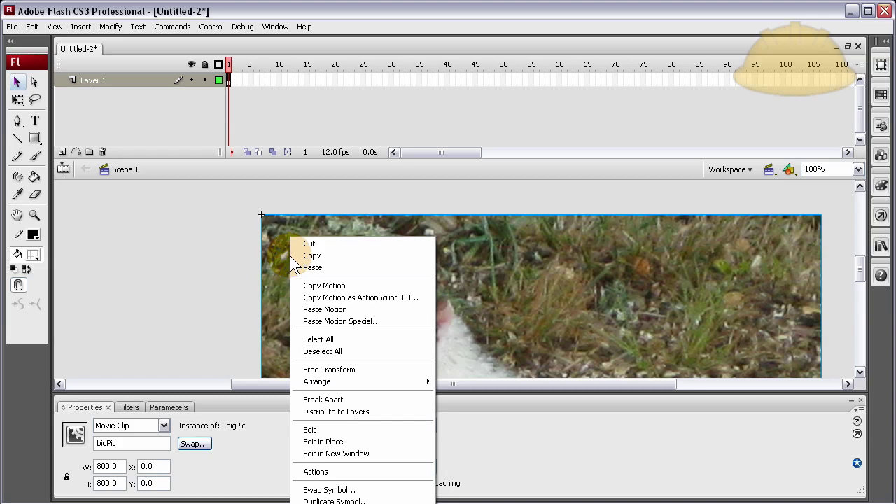
pyautogui.click(377, 503)
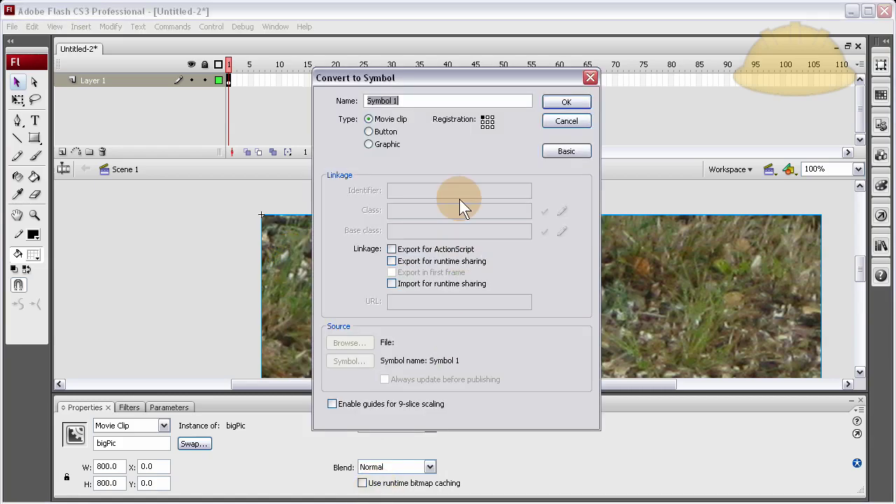
pyautogui.moveTo(493, 80); pyautogui.dragTo(465, 147)
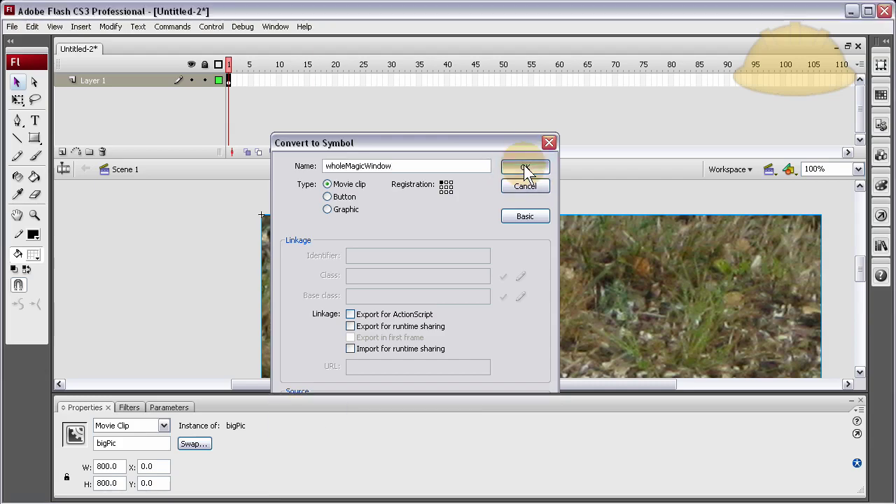
pyautogui.click(525, 168)
pyautogui.click(224, 243)
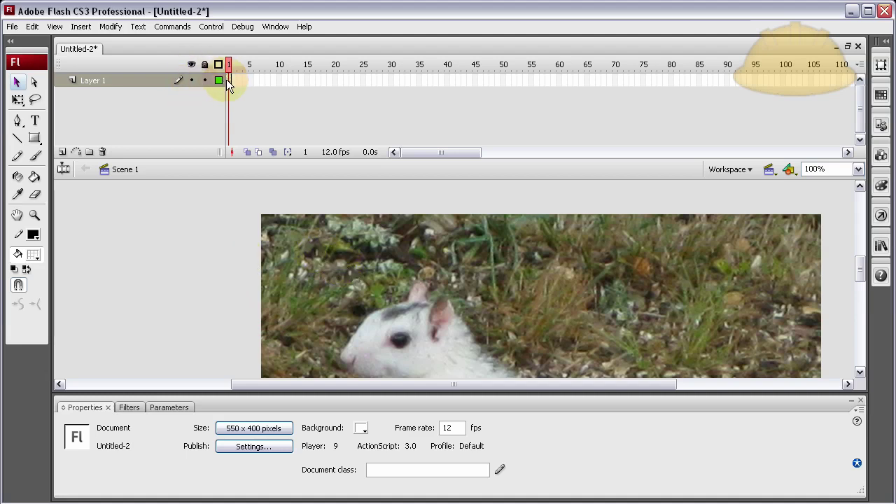
# - Enter the wholeMagicWindow clip for editing
pyautogui.click(409, 267)
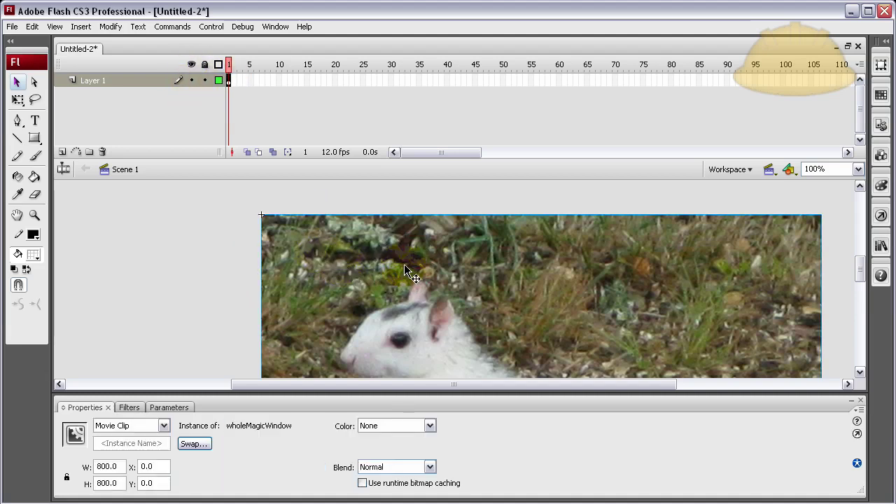
pyautogui.click(185, 247)
pyautogui.doubleClick(352, 261)
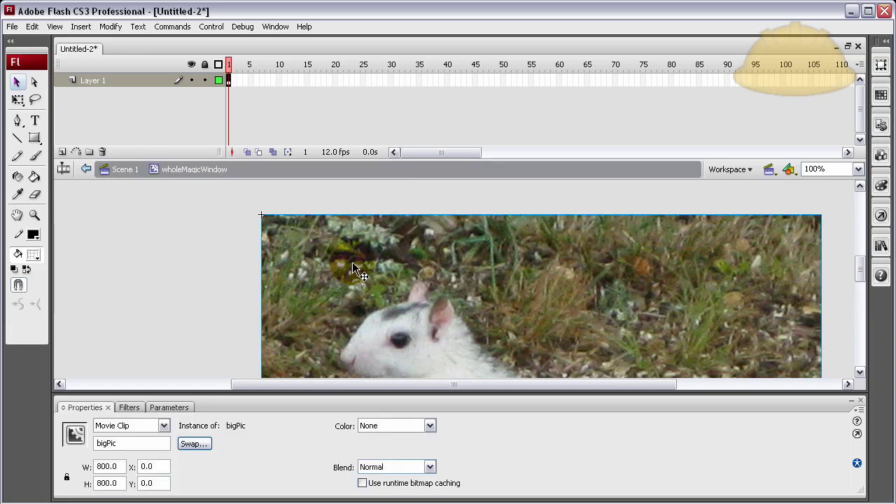
pyautogui.click(151, 243)
pyautogui.click(330, 268)
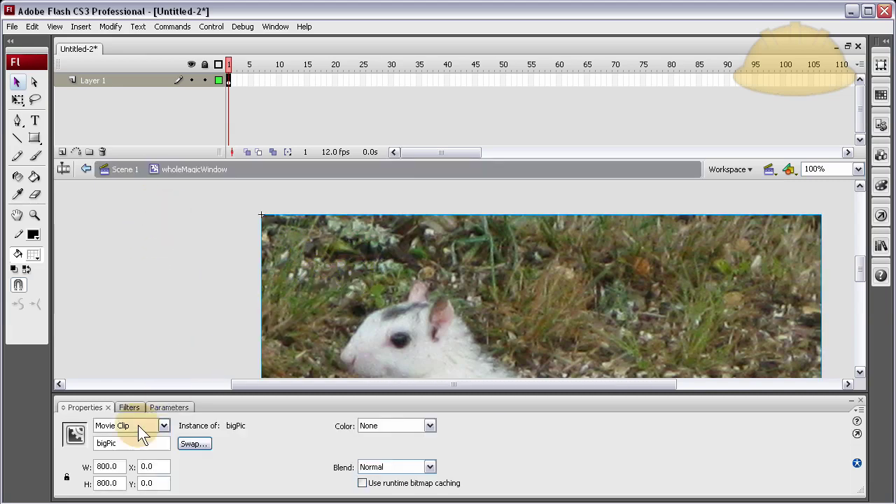
pyautogui.click(242, 318)
pyautogui.click(355, 261)
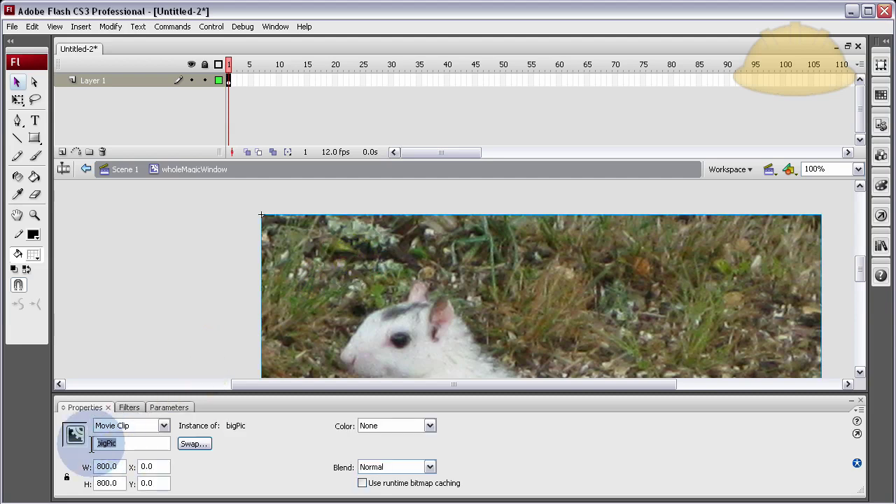
pyautogui.click(143, 304)
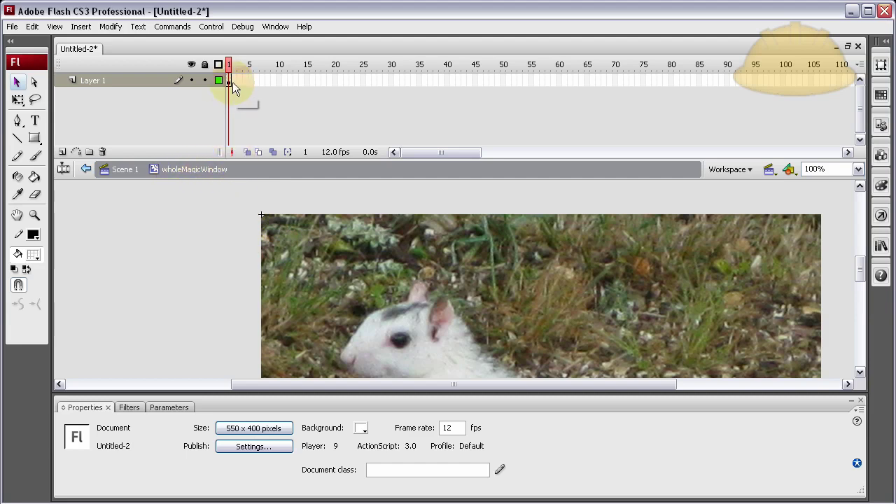
# - Add two layers and rename the three layers AS3, activator and big pic
pyautogui.doubleClick(62, 151)
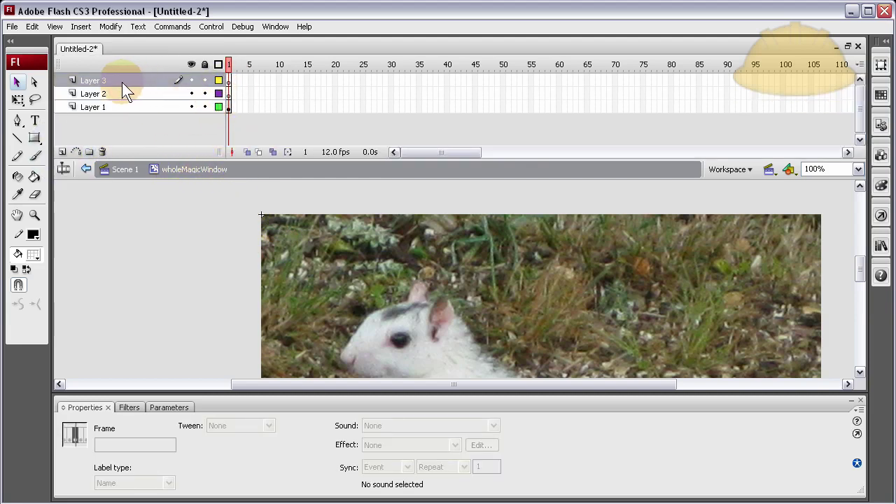
pyautogui.doubleClick(94, 81)
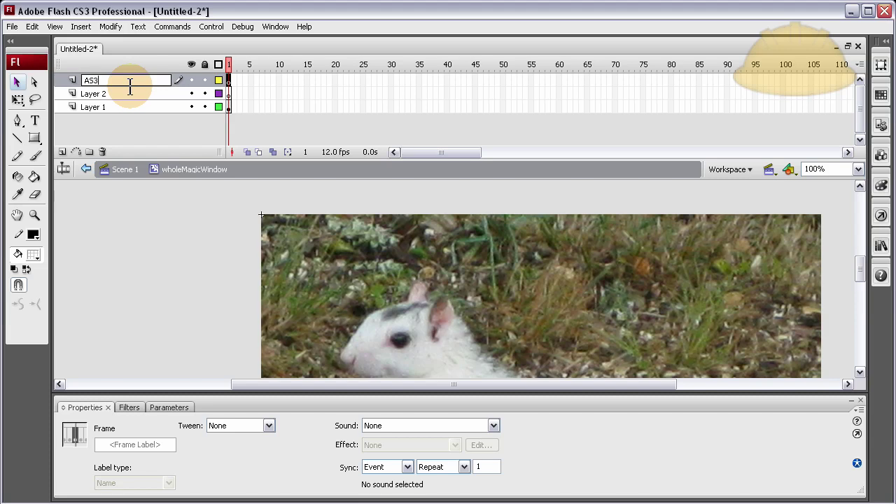
pyautogui.doubleClick(162, 94)
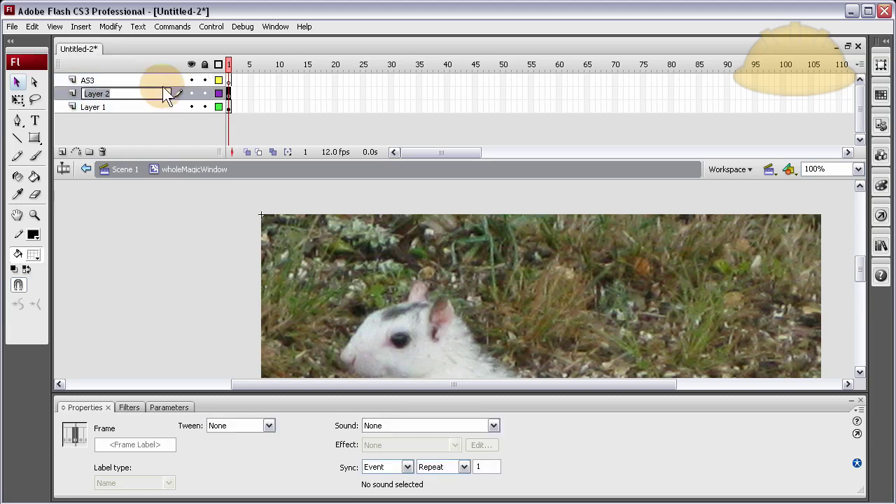
pyautogui.write('activator')
pyautogui.doubleClick(102, 108)
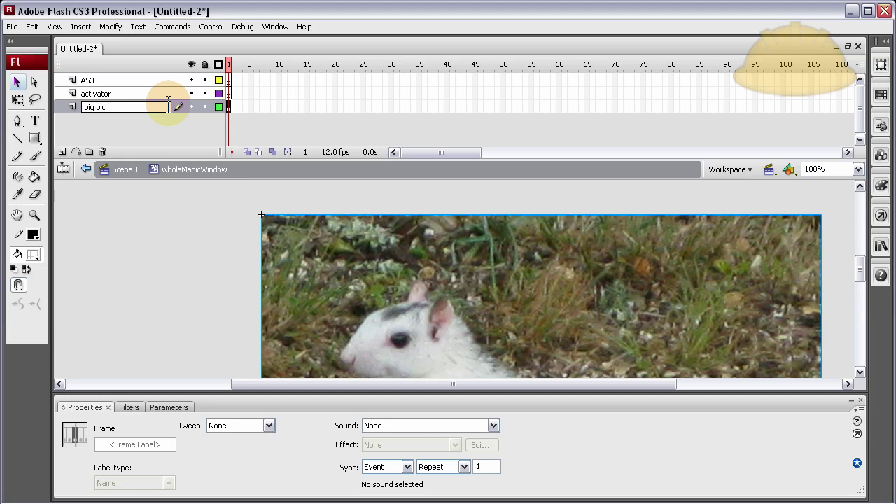
pyautogui.click(137, 254)
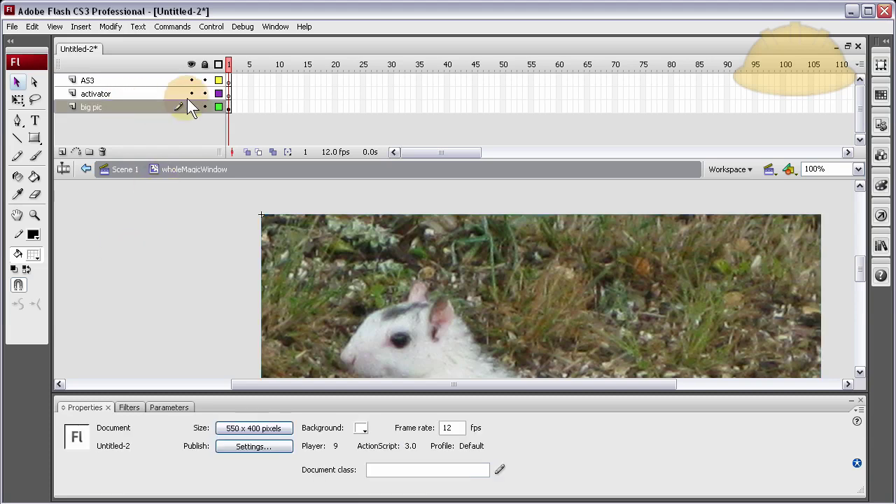
pyautogui.click(228, 93)
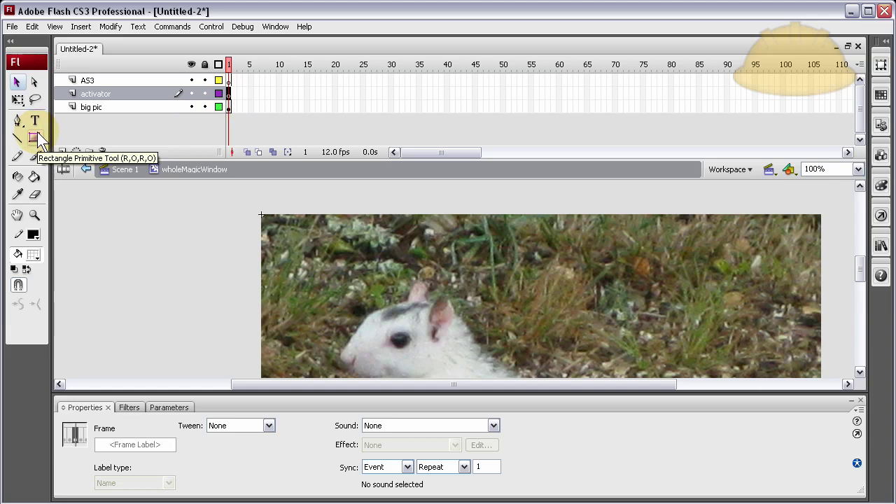
# - Draw a rectangle primitive starting at the squirrel photo's top-left corner
pyautogui.click(314, 248)
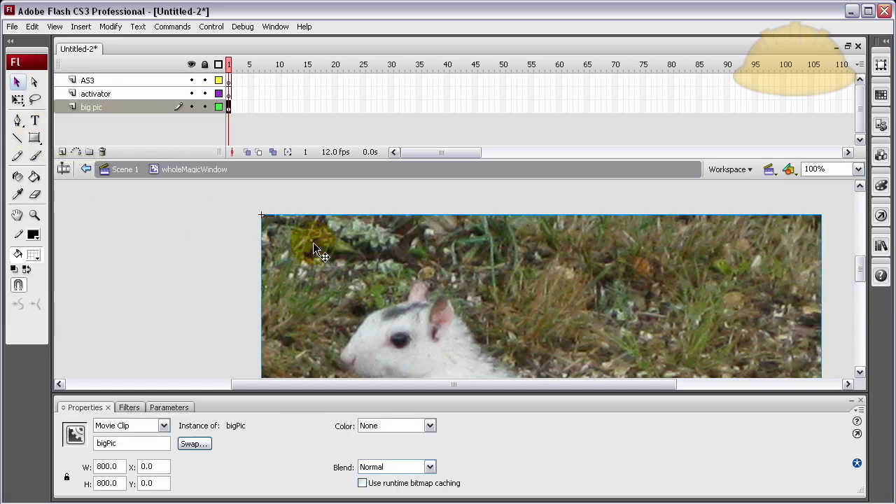
pyautogui.scroll(-3, 550, 266)
pyautogui.scroll(3, 540, 368)
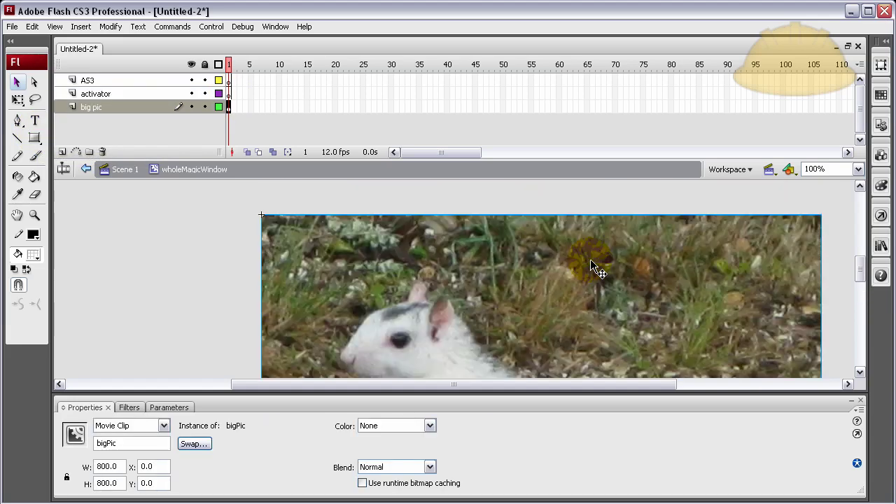
pyautogui.scroll(-3, 490, 308)
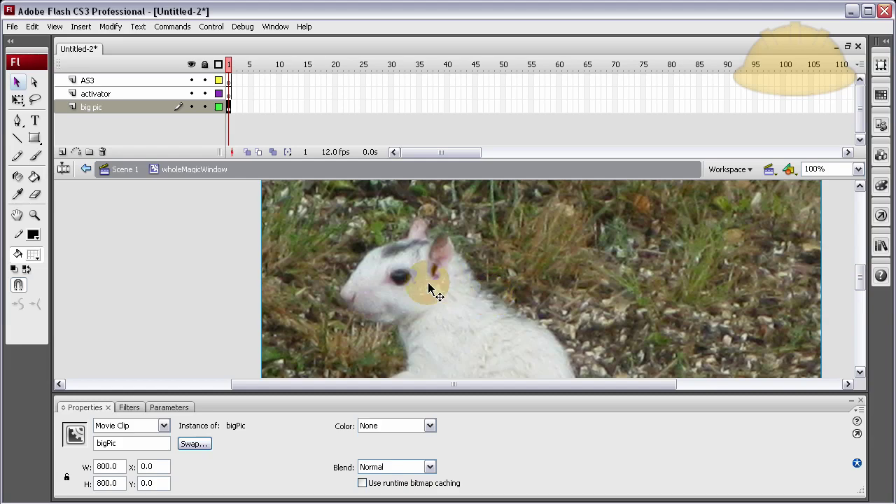
pyautogui.scroll(3, 430, 290)
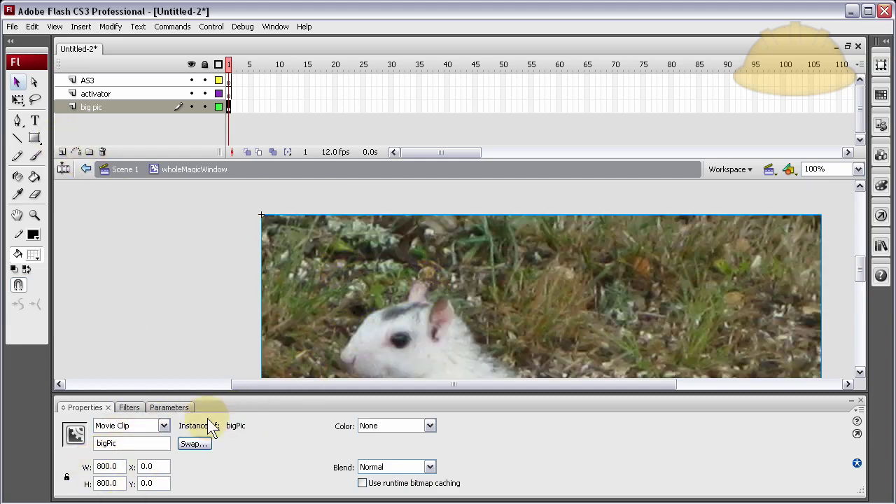
pyautogui.click(202, 273)
pyautogui.click(324, 263)
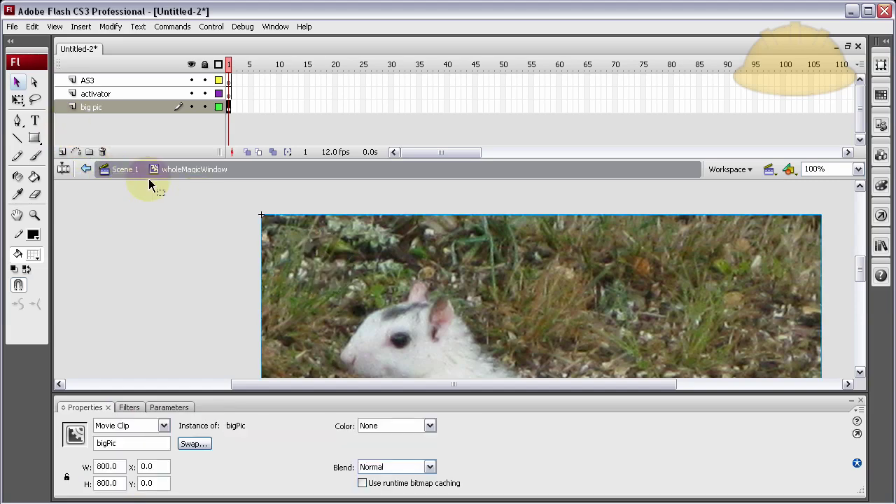
pyautogui.click(34, 138)
pyautogui.click(89, 196)
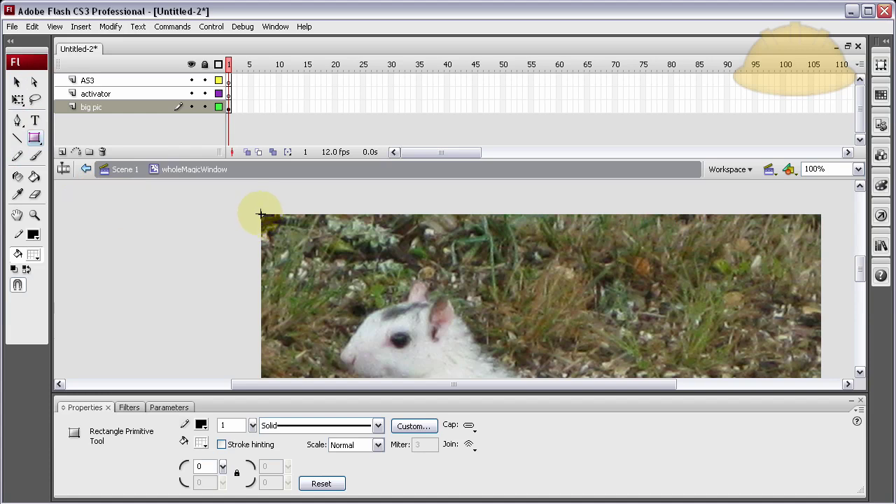
pyautogui.moveTo(260, 214)
pyautogui.mouseDown()
pyautogui.moveTo(350, 308)
pyautogui.moveTo(391, 333)
pyautogui.moveTo(427, 329)
pyautogui.moveTo(546, 383)
pyautogui.mouseUp()
# - Set the rectangle's width and height to 400
pyautogui.click(109, 466)
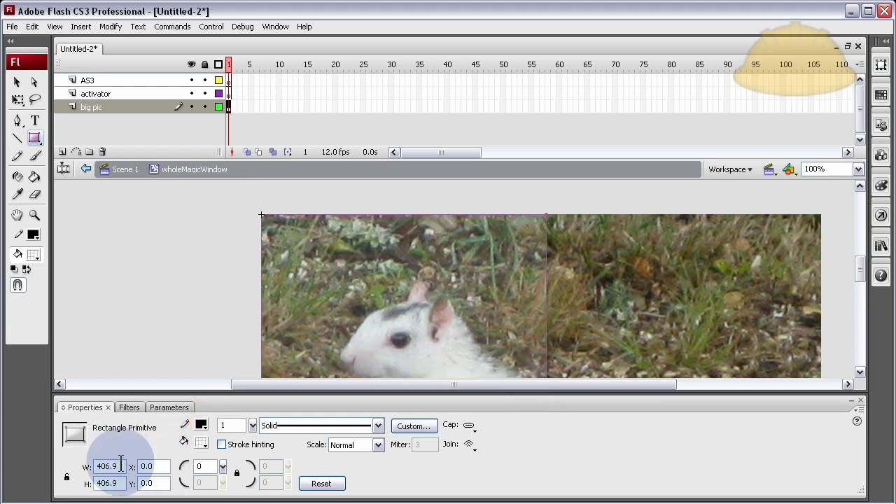
pyautogui.write('400')
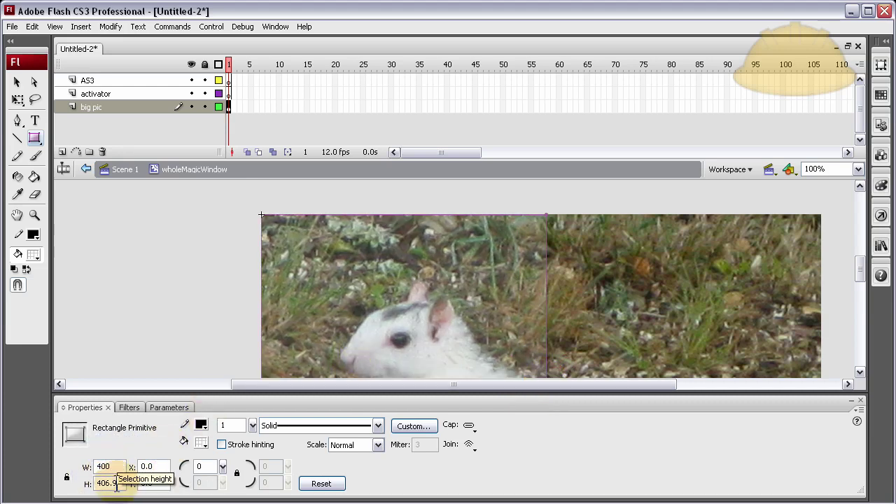
pyautogui.click(121, 483)
pyautogui.write('400')
pyautogui.press('Return')
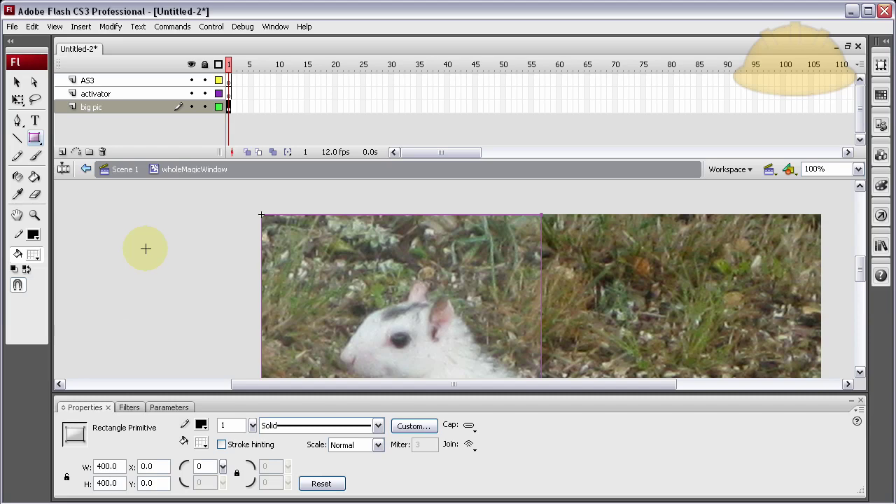
# - Give the square a white fill at 23% alpha
pyautogui.click(17, 82)
pyautogui.click(126, 241)
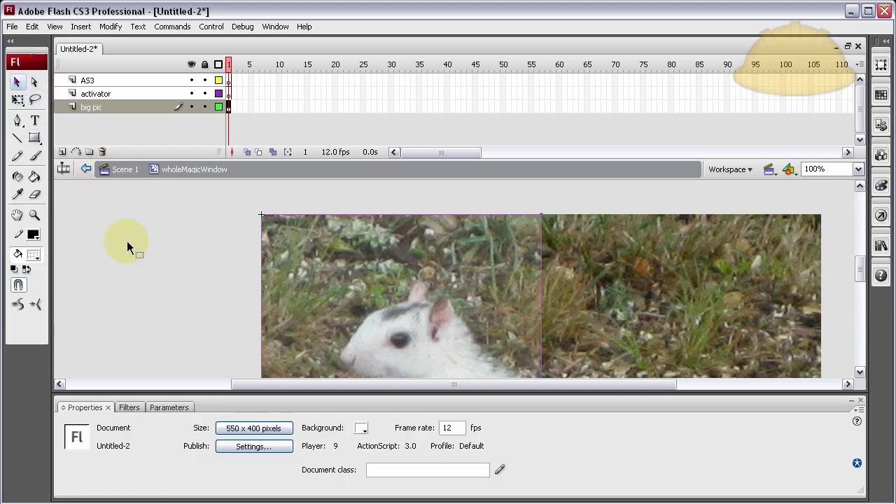
pyautogui.click(413, 265)
pyautogui.scroll(-5, 385, 264)
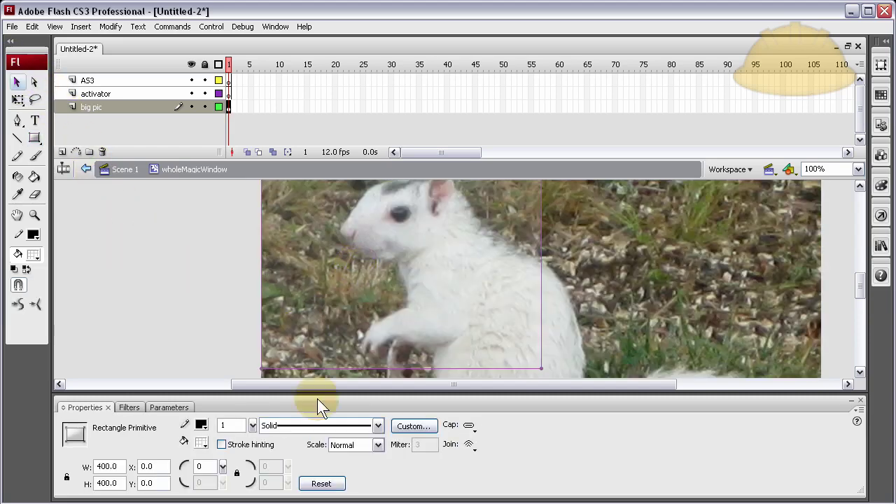
pyautogui.click(201, 443)
pyautogui.moveTo(364, 295); pyautogui.dragTo(366, 289)
pyautogui.click(185, 242)
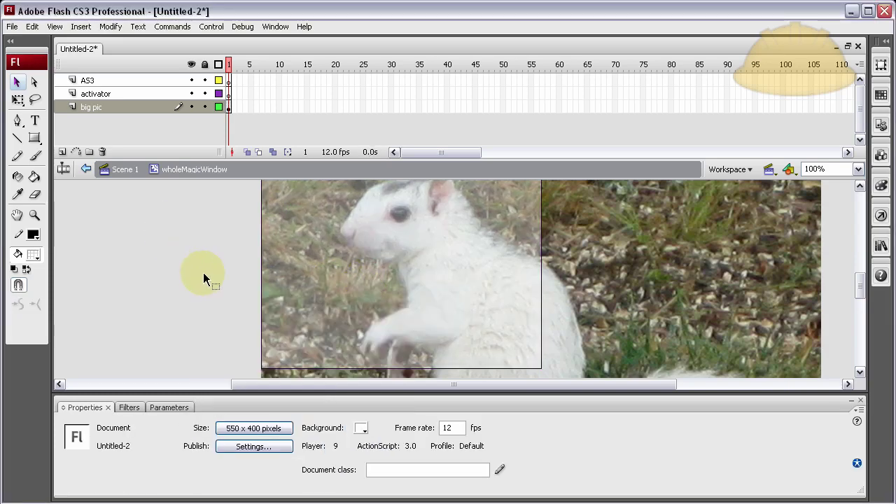
pyautogui.scroll(5, 195, 291)
pyautogui.click(320, 300)
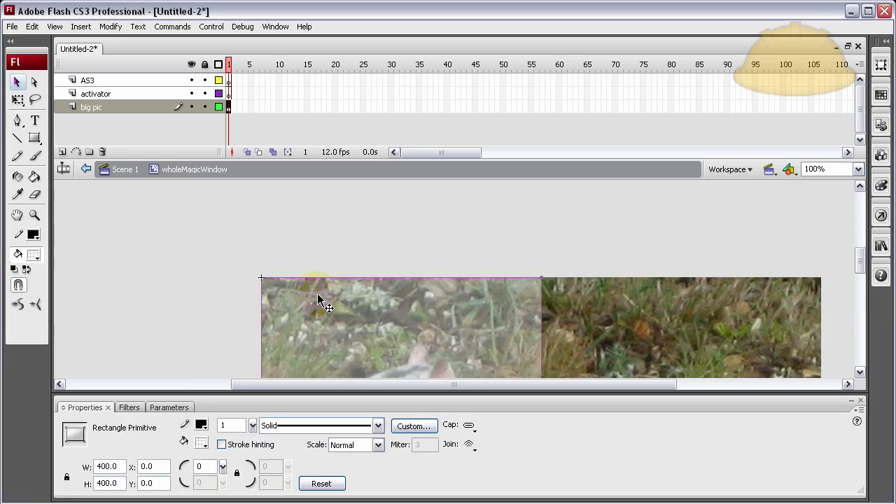
# - Move the square off the big pic layer and paste it in place on the activator layer
pyautogui.scroll(-3, 314, 299)
pyautogui.click(156, 112)
pyautogui.click(374, 301)
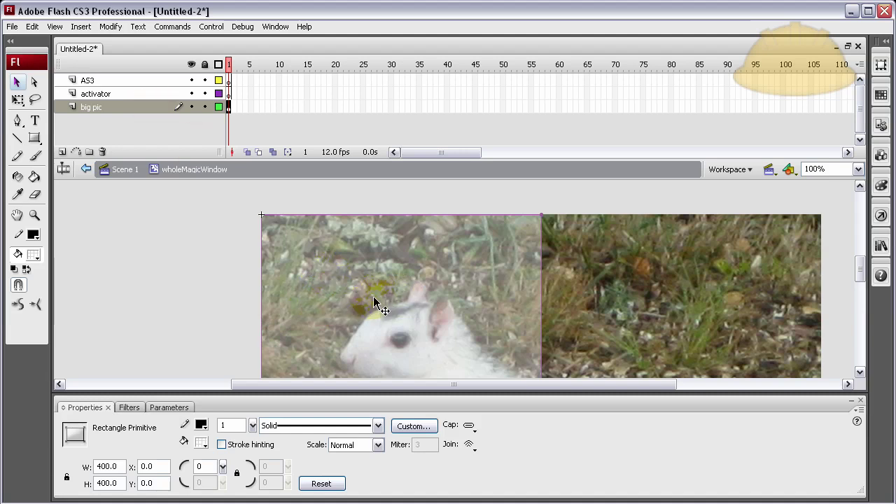
pyautogui.press('Delete')
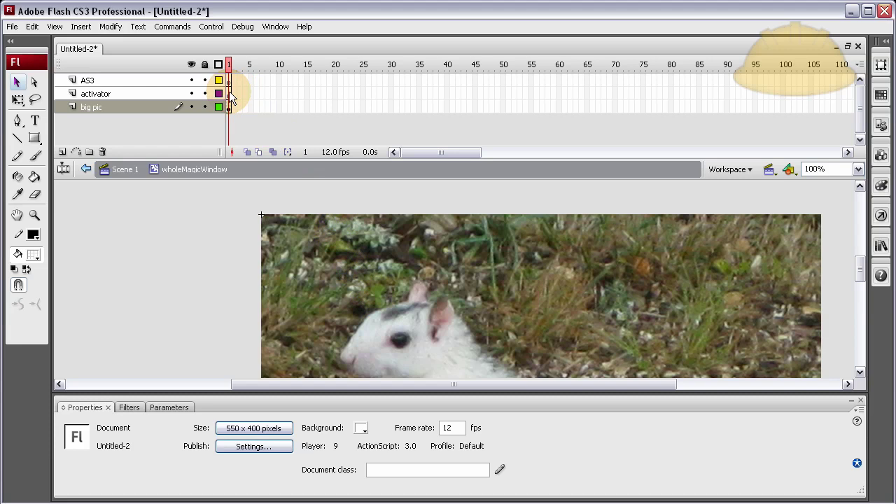
pyautogui.click(228, 93)
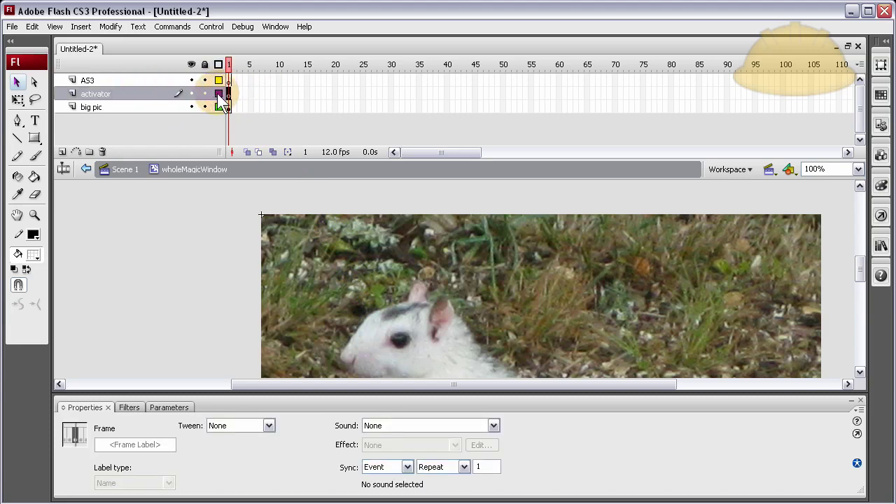
pyautogui.click(221, 96)
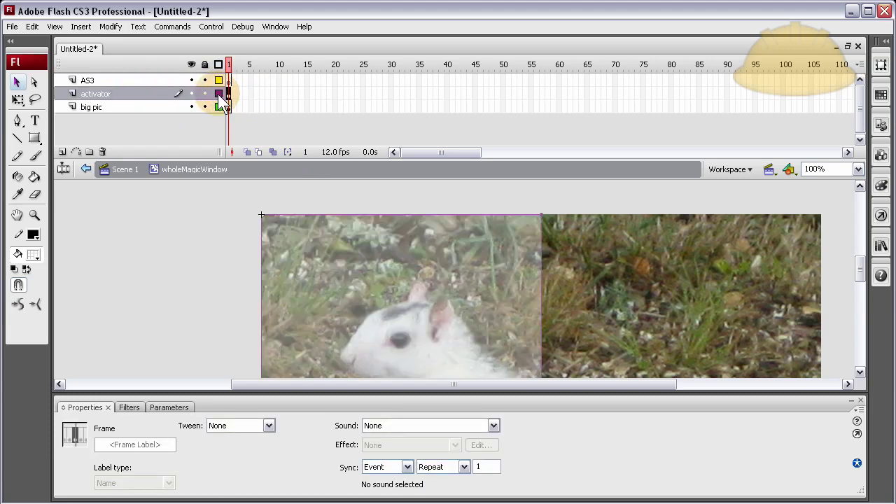
pyautogui.click(189, 234)
pyautogui.click(376, 269)
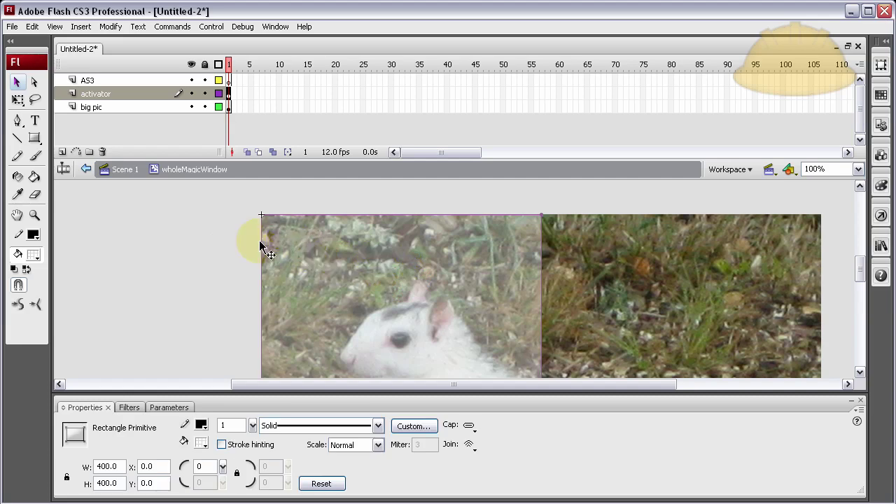
pyautogui.click(195, 234)
# - Convert the square into a movie clip named activator with instance name activator
pyautogui.rightClick(334, 242)
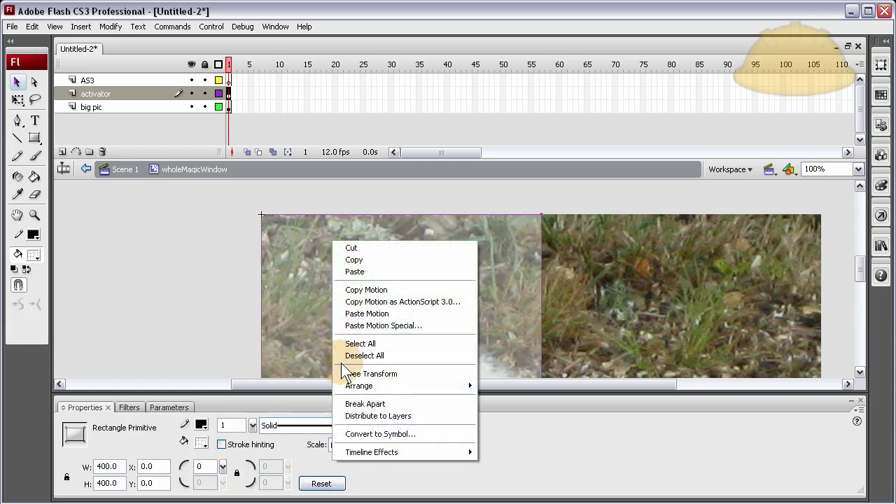
pyautogui.click(384, 433)
pyautogui.write('activator')
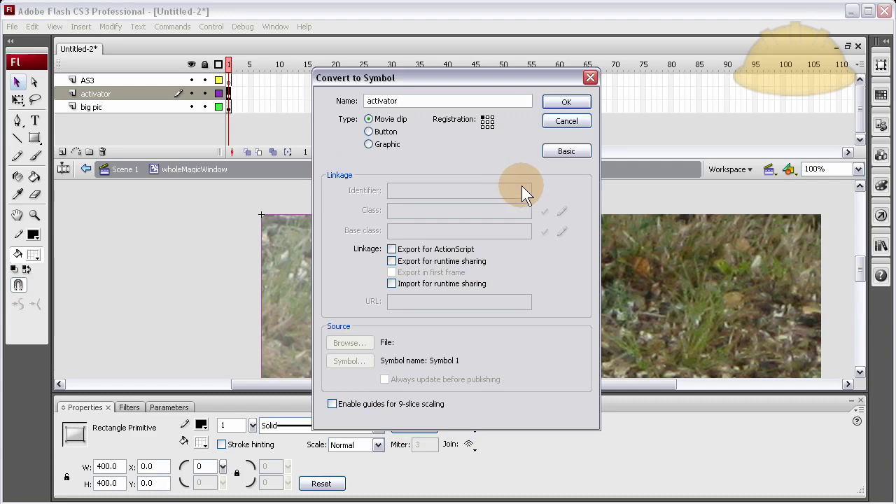
pyautogui.moveTo(402, 102); pyautogui.dragTo(345, 103)
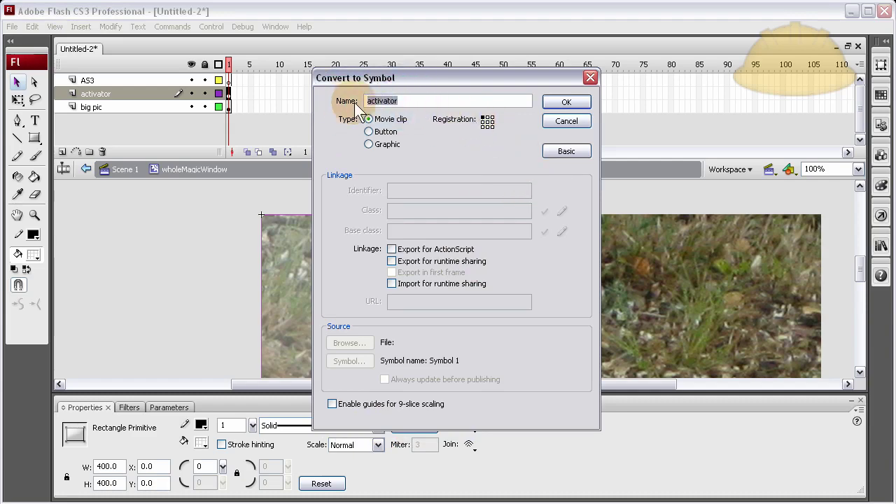
pyautogui.click(574, 102)
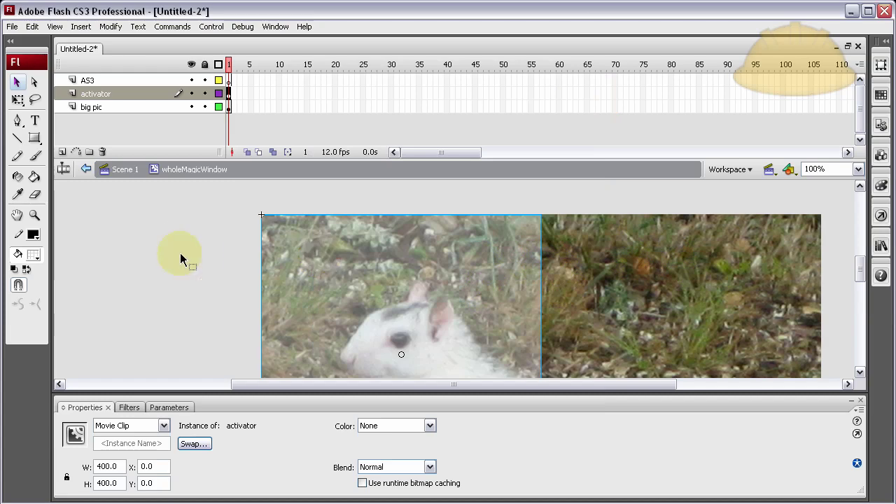
pyautogui.click(118, 442)
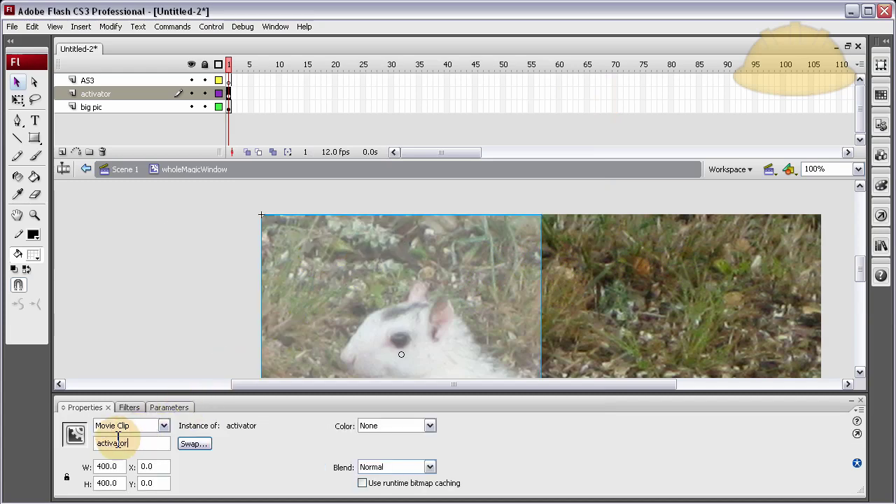
pyautogui.click(426, 291)
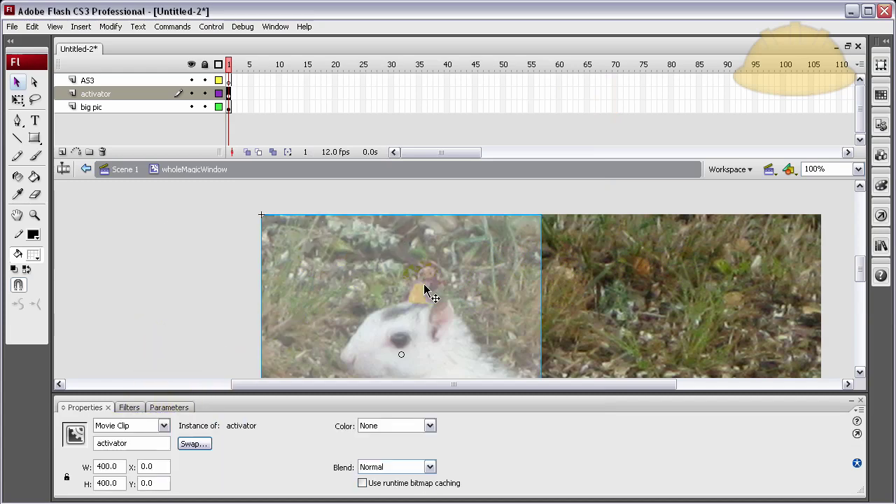
# - Deselect the clips and select the first frame of the AS3 layer
pyautogui.click(147, 320)
pyautogui.click(684, 285)
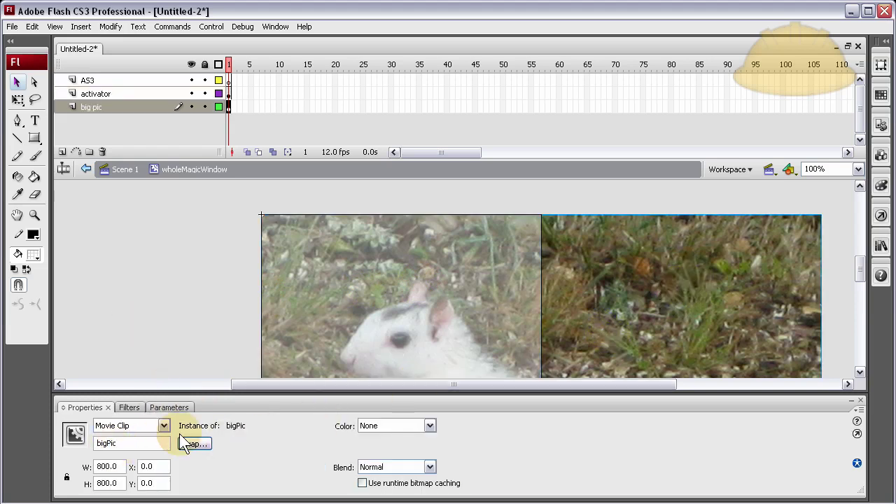
pyautogui.click(191, 292)
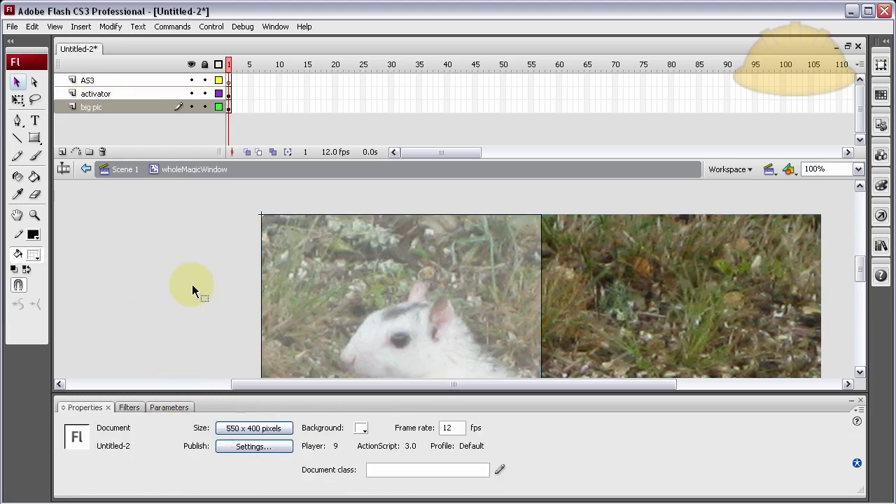
pyautogui.click(230, 77)
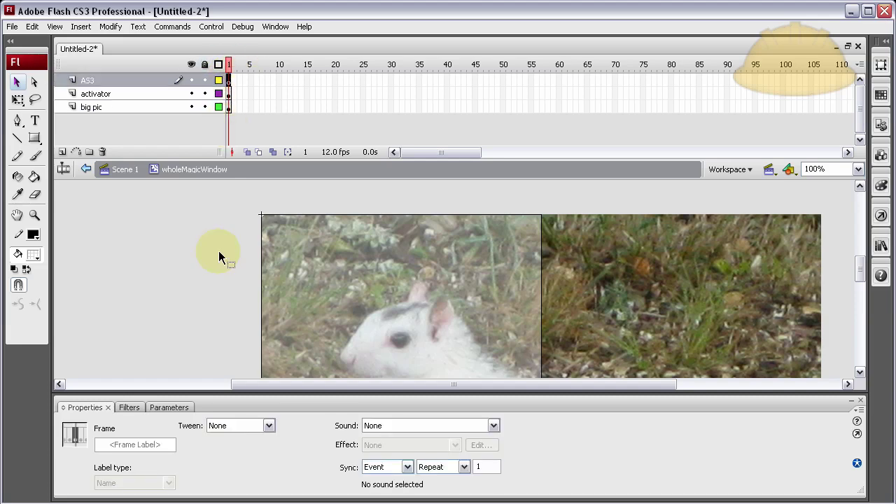
# - Set the frame rate to 30 fps, paste the panning script into AS3 frame 1, and test the movie
pyautogui.click(219, 257)
pyautogui.click(229, 79)
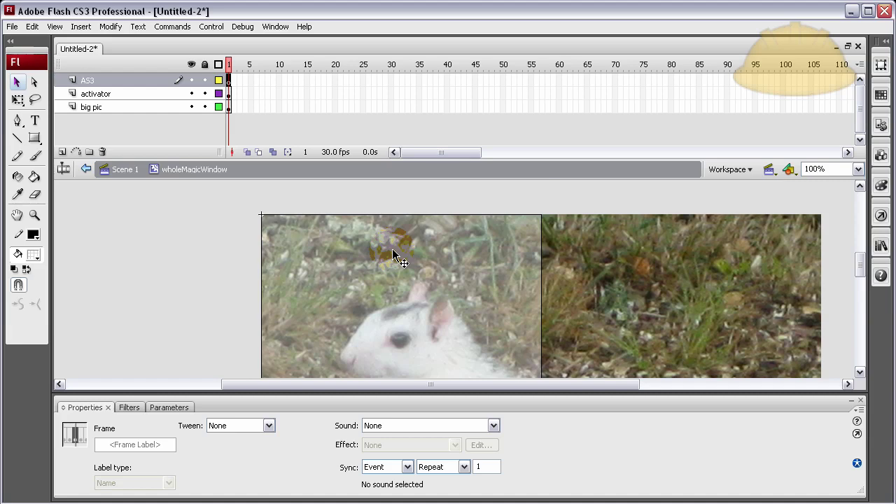
pyautogui.press('F9')
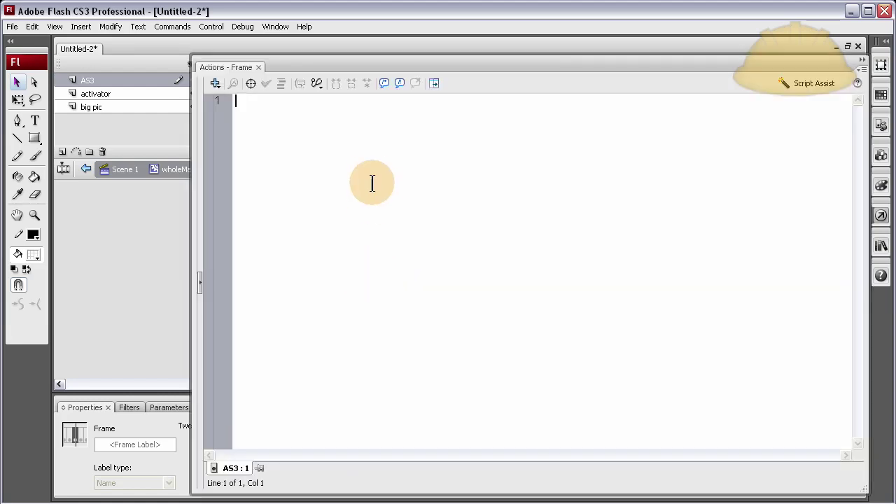
pyautogui.hotkey('ctrl', 'v')
pyautogui.click(123, 256)
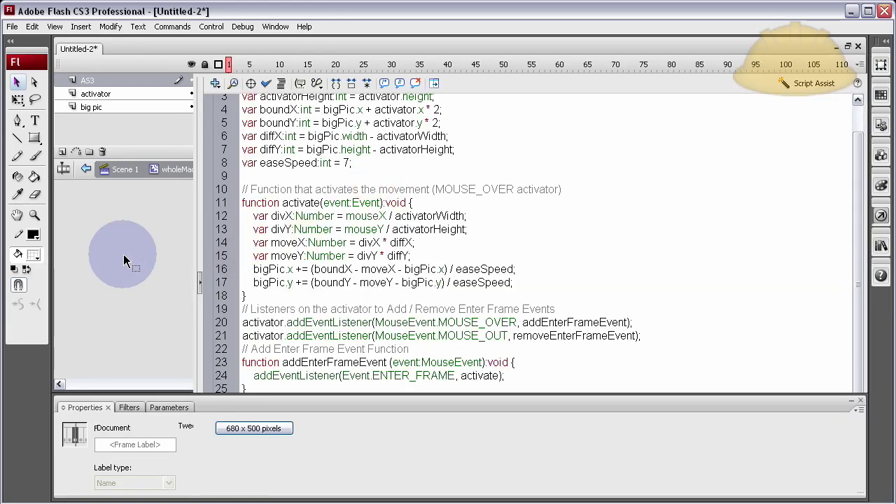
pyautogui.press('F9')
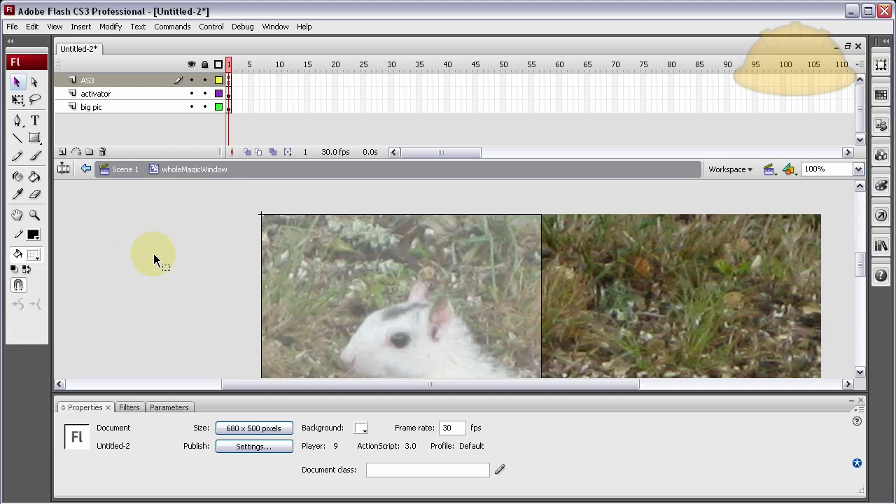
pyautogui.hotkey('ctrl', 'Return')
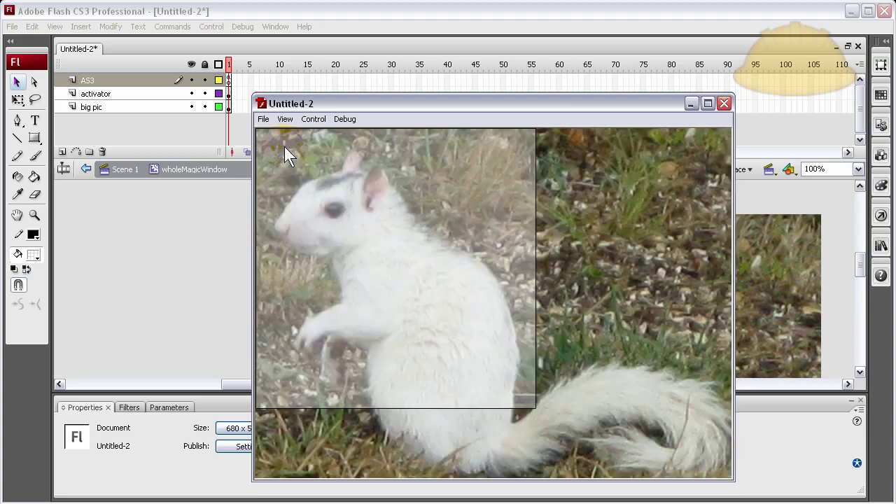
# - Watch the squirrel photo pan under the activator in the preview, then close it
pyautogui.click(404, 262)
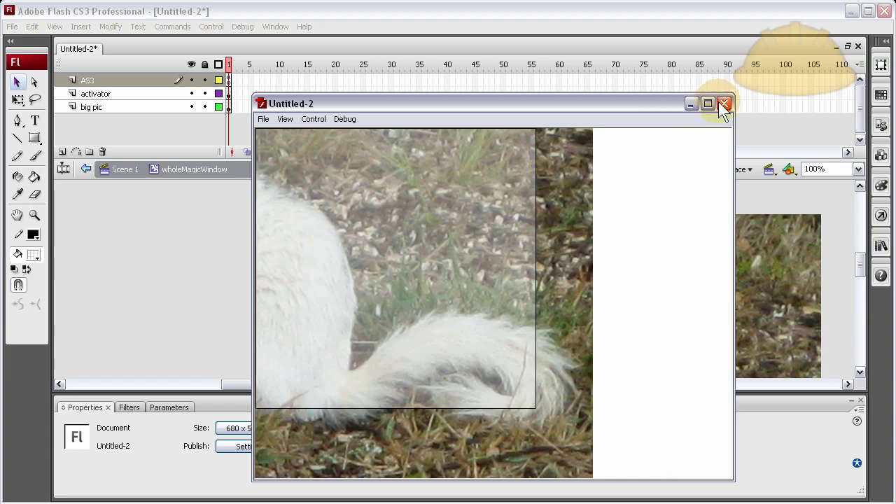
pyautogui.click(723, 105)
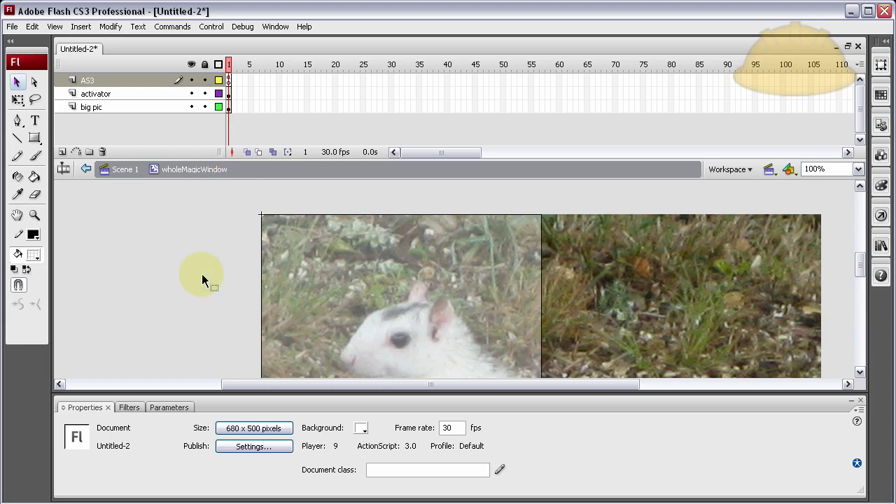
# - Drag the activator clip to X 196.9, Y 50 and test the movie
pyautogui.scroll(-3, 199, 280)
pyautogui.scroll(2, 198, 285)
pyautogui.click(322, 275)
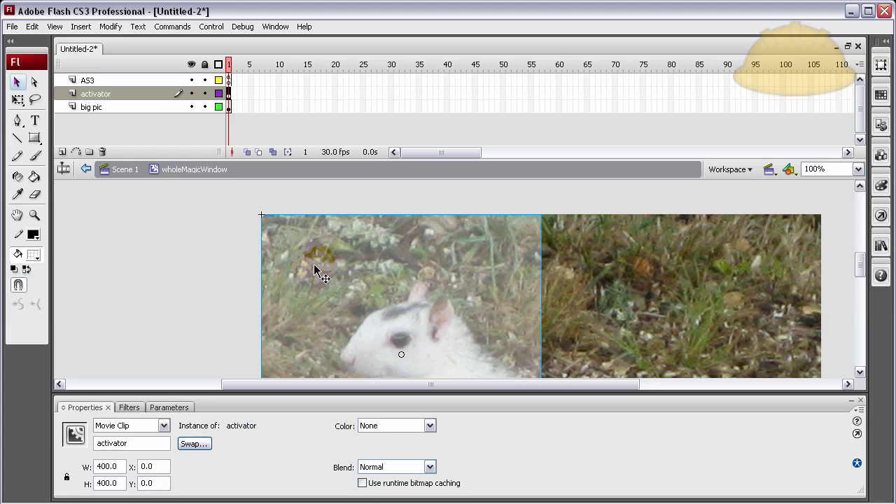
pyautogui.moveTo(315, 270); pyautogui.dragTo(452, 306)
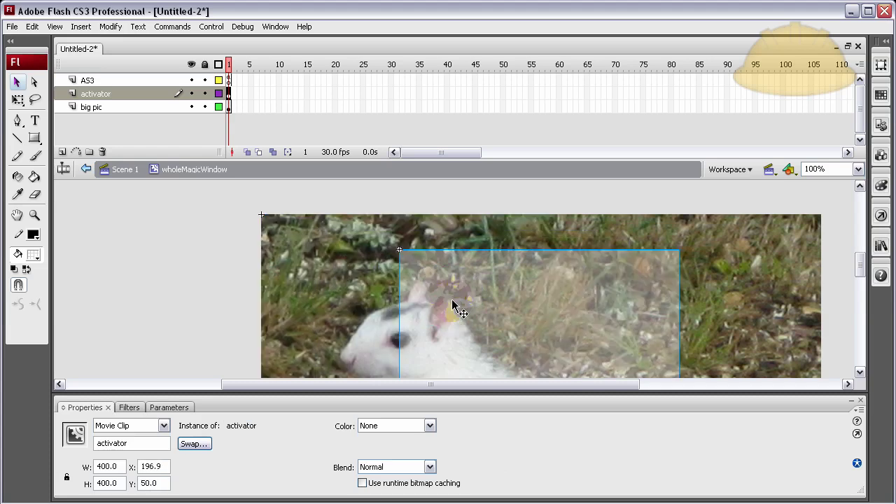
pyautogui.click(168, 283)
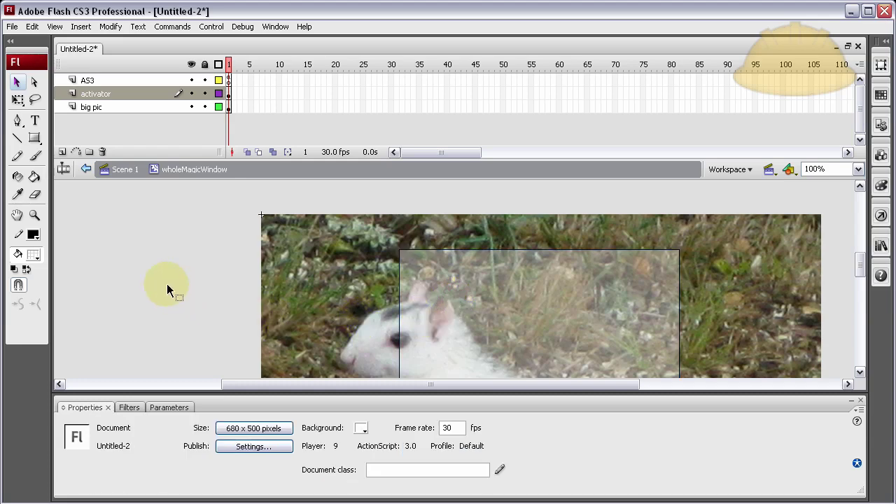
pyautogui.hotkey('ctrl', 'Return')
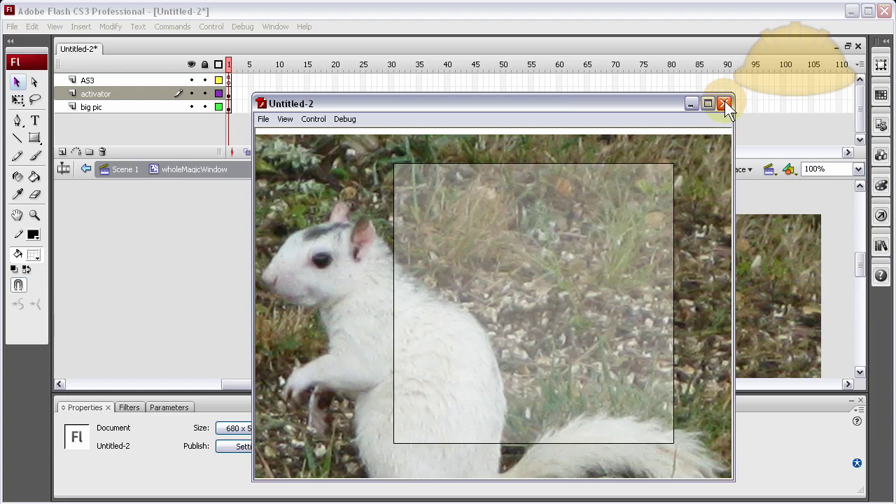
# - Try the activator at X 354.9, Y 57 in a test movie
pyautogui.click(724, 103)
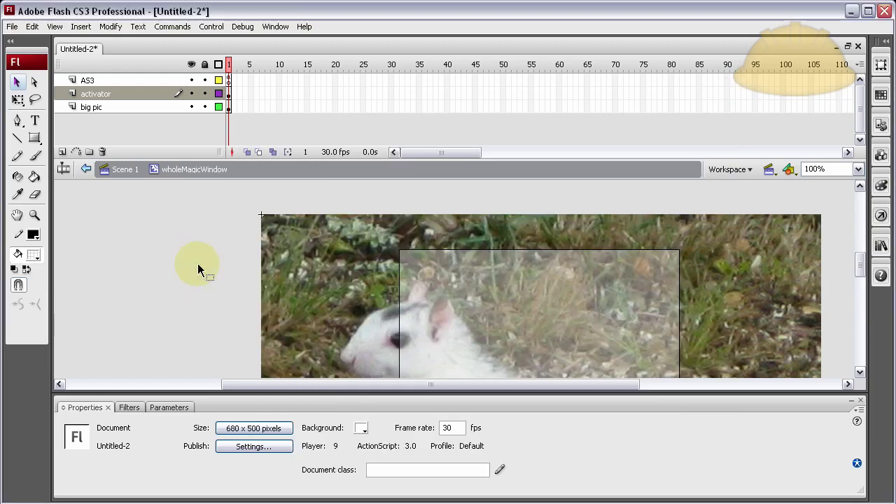
pyautogui.click(348, 260)
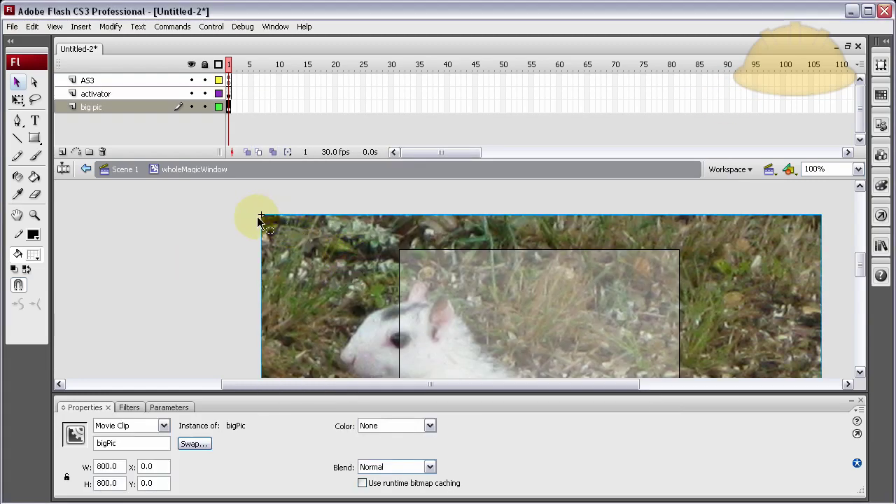
pyautogui.click(233, 249)
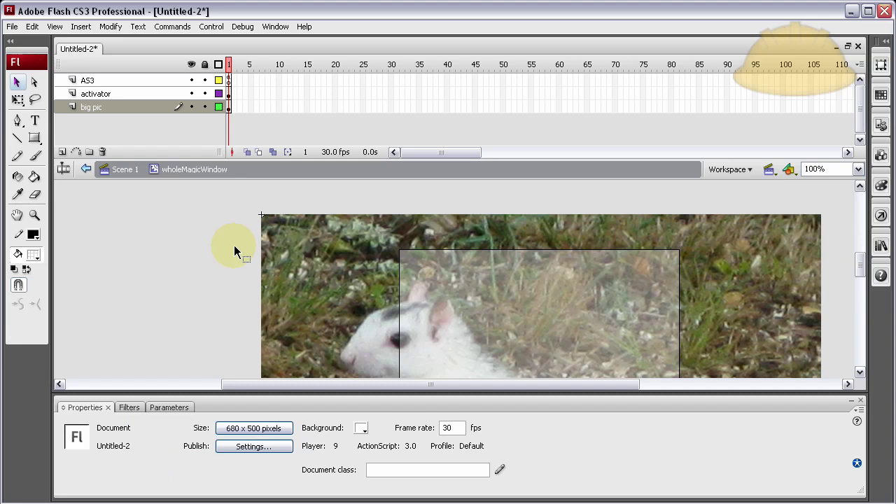
pyautogui.moveTo(455, 261); pyautogui.dragTo(564, 267)
pyautogui.hotkey('ctrl', 'Return')
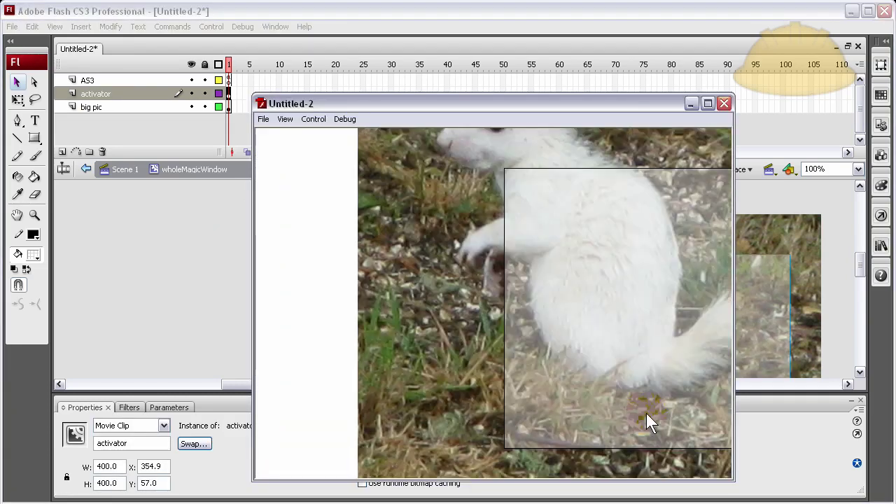
pyautogui.click(724, 105)
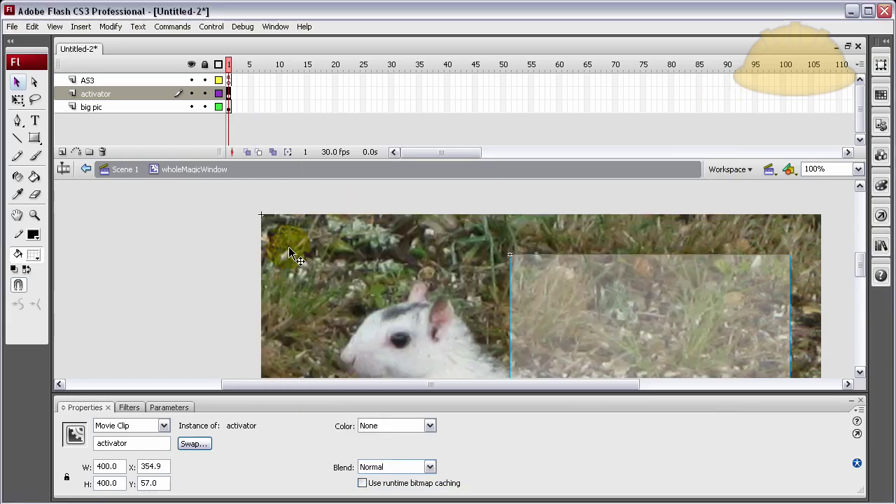
# - Drag the activator back to X 226.9, Y 53 over the squirrel
pyautogui.moveTo(529, 296); pyautogui.dragTo(480, 294)
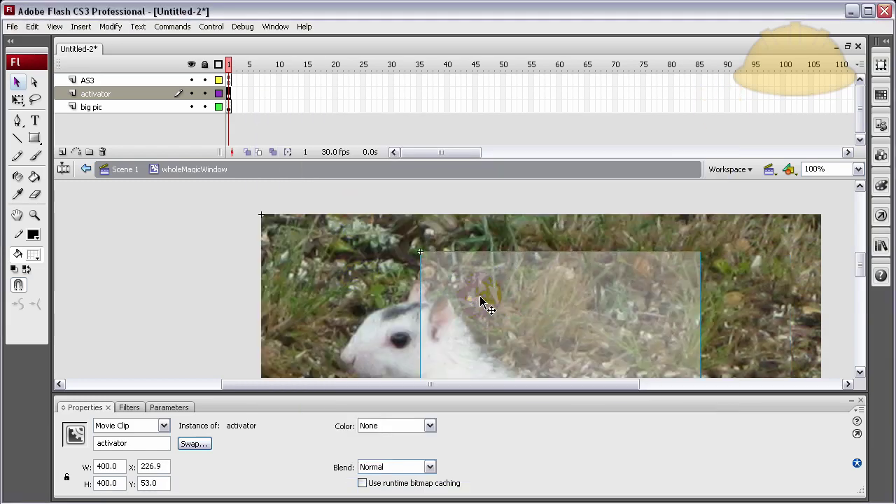
pyautogui.scroll(-3, 304, 296)
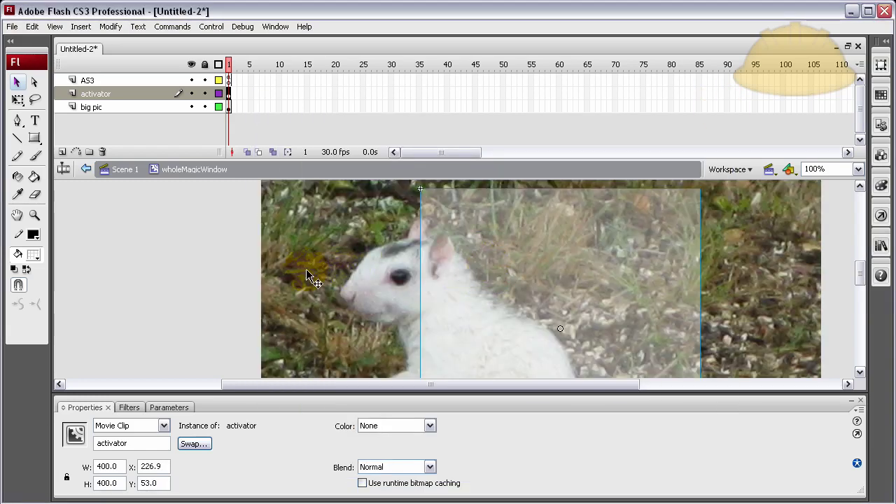
pyautogui.scroll(2, 216, 274)
pyautogui.click(216, 273)
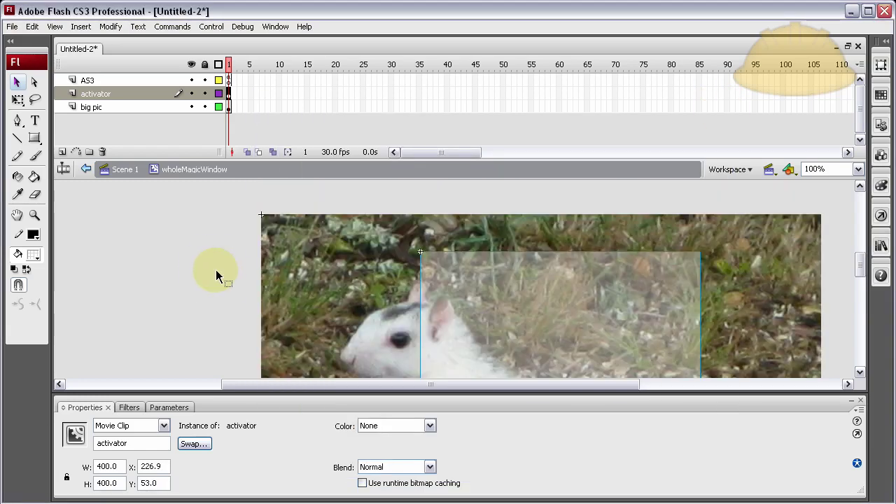
pyautogui.click(482, 281)
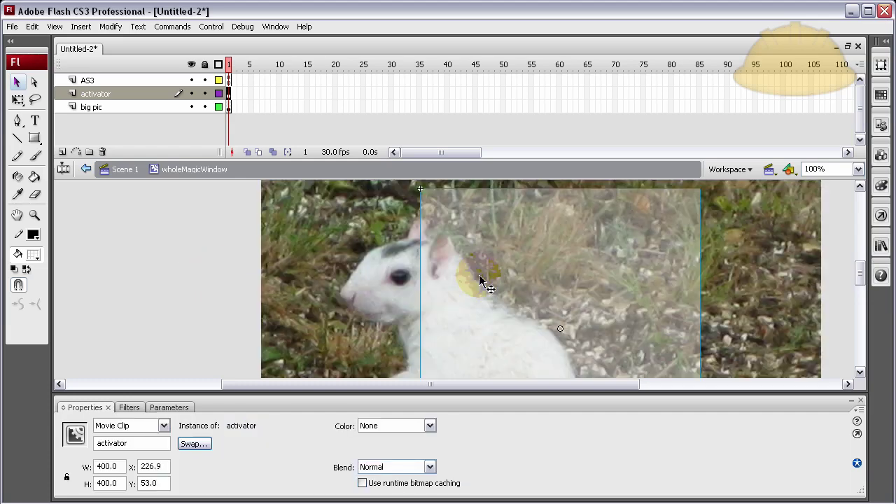
pyautogui.click(241, 276)
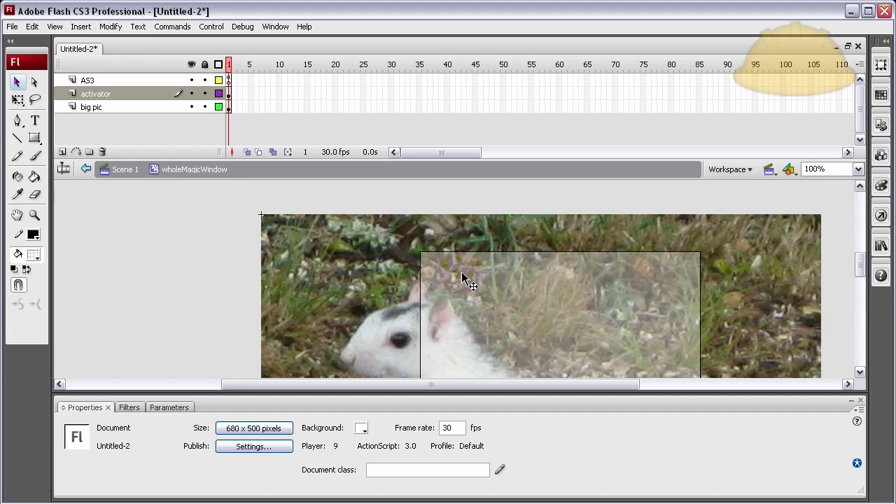